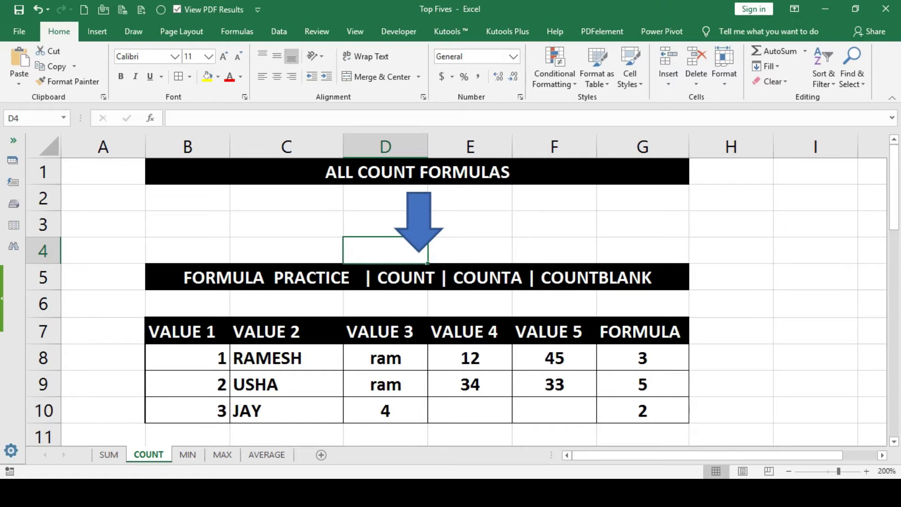
# Examine the entries in row 8 of the practice table and the heading naming the three count formulas
pyautogui.scroll(-1, 451, 291)
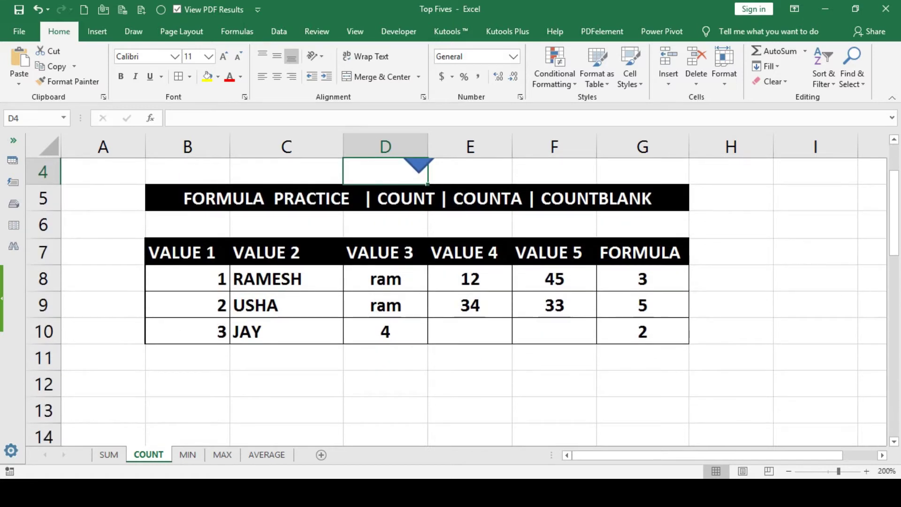
pyautogui.moveTo(188, 279); pyautogui.dragTo(643, 281)
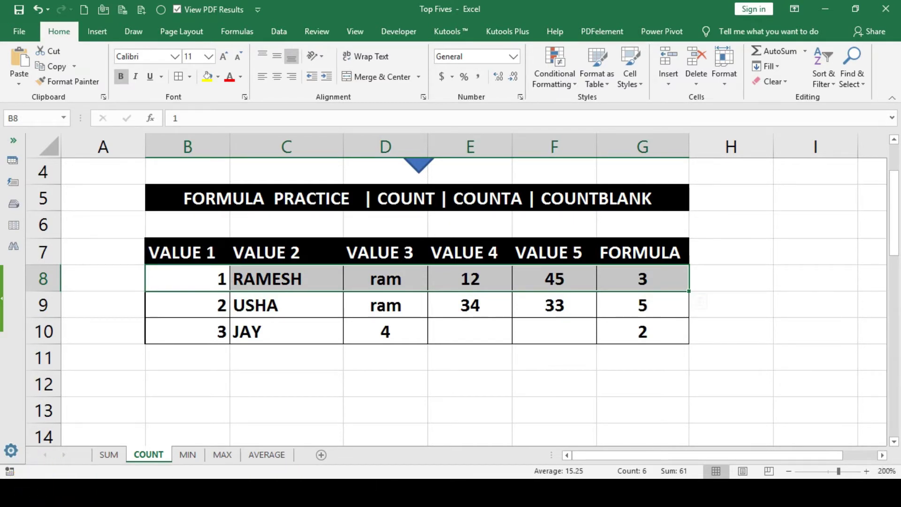
pyautogui.click(554, 306)
pyautogui.moveTo(188, 279); pyautogui.dragTo(643, 278)
pyautogui.click(554, 305)
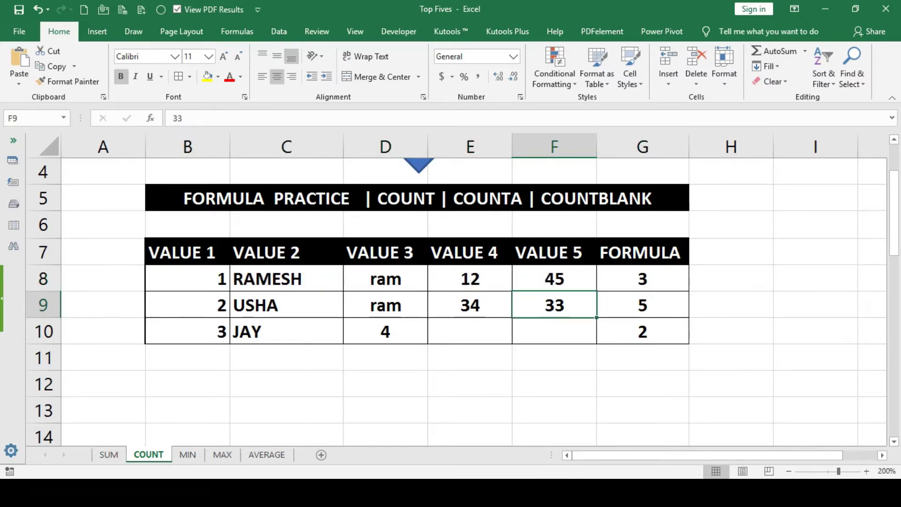
pyautogui.click(417, 198)
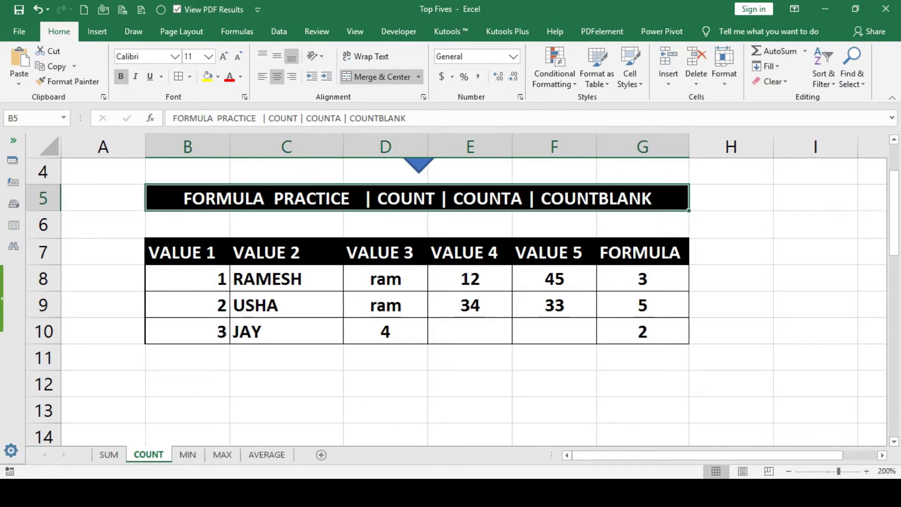
pyautogui.click(187, 279)
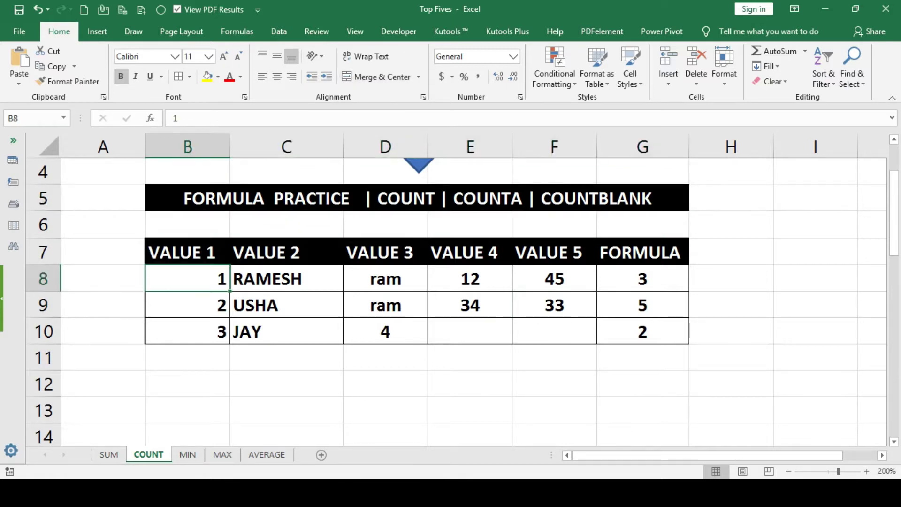
pyautogui.click(385, 357)
pyautogui.write('=count')
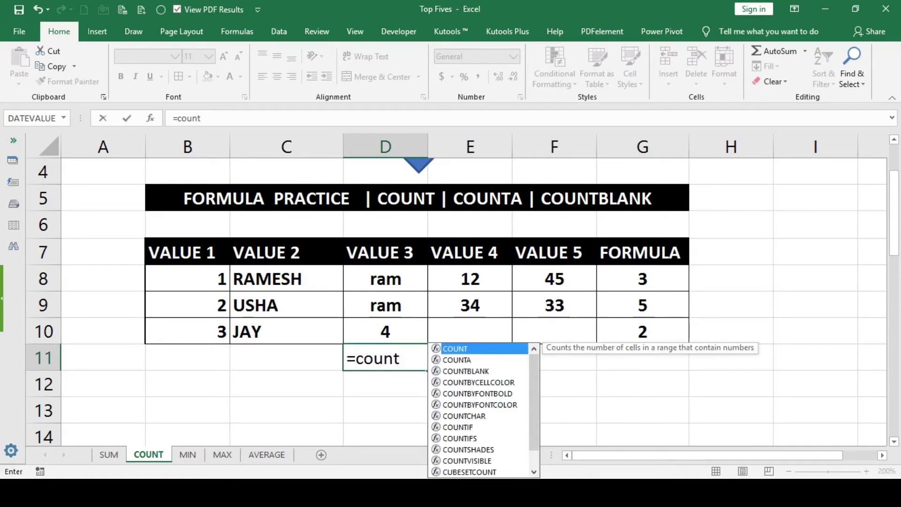
pyautogui.scroll(-1, 450, 300)
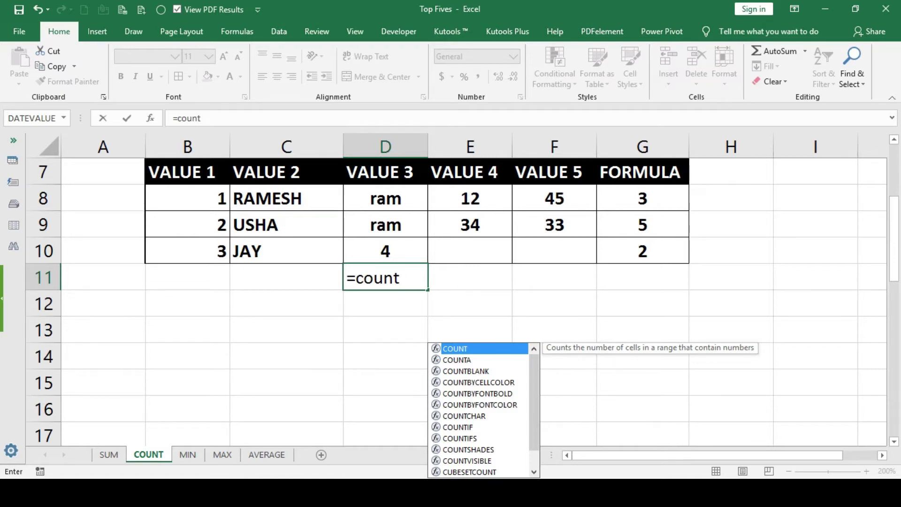
pyautogui.press('Escape')
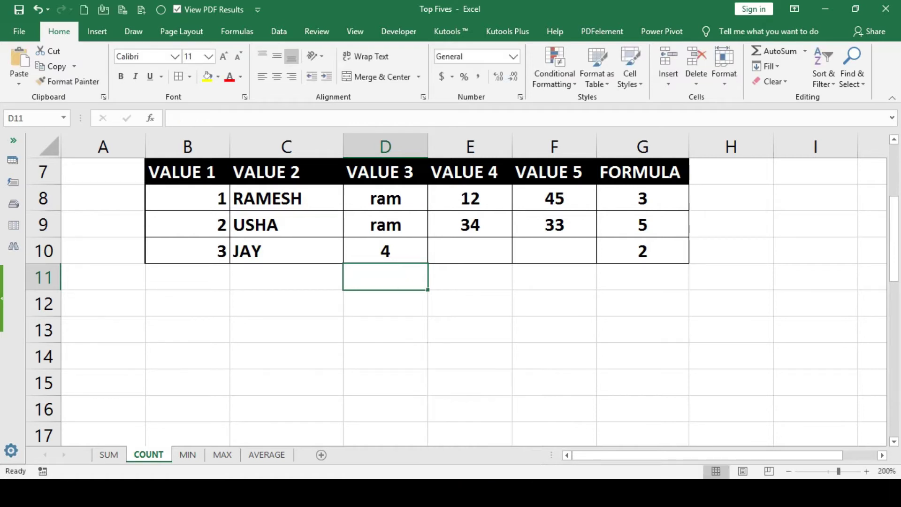
# Clear the existing formulas from the FORMULA column, cells G8:G10
pyautogui.scroll(2, 451, 281)
pyautogui.click(418, 277)
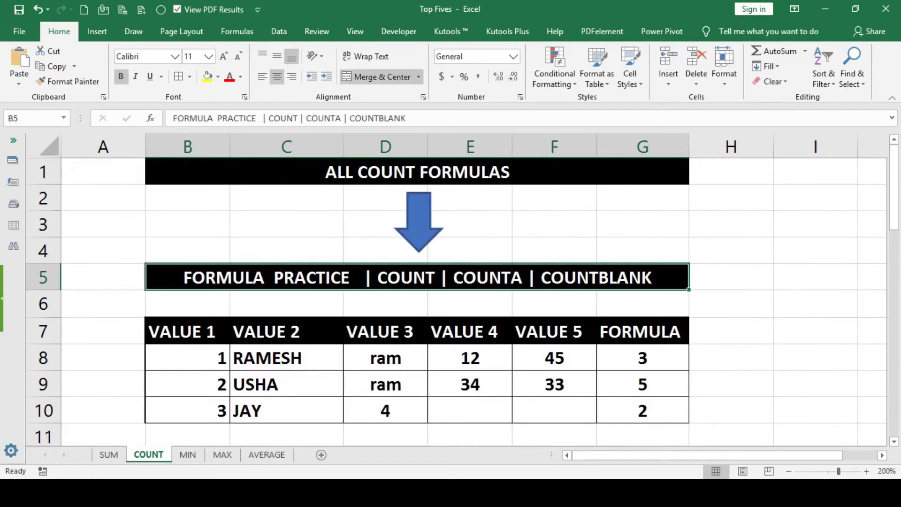
pyautogui.moveTo(643, 358); pyautogui.dragTo(642, 411)
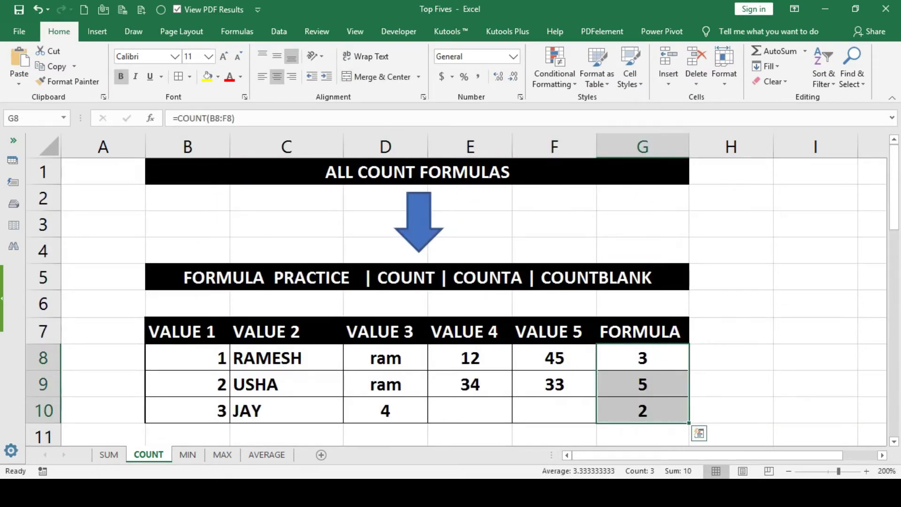
pyautogui.press('Delete')
# Enter =COUNT(B8:F8) in G8 to count the numeric cells of the first data row
pyautogui.scroll(-1, 451, 301)
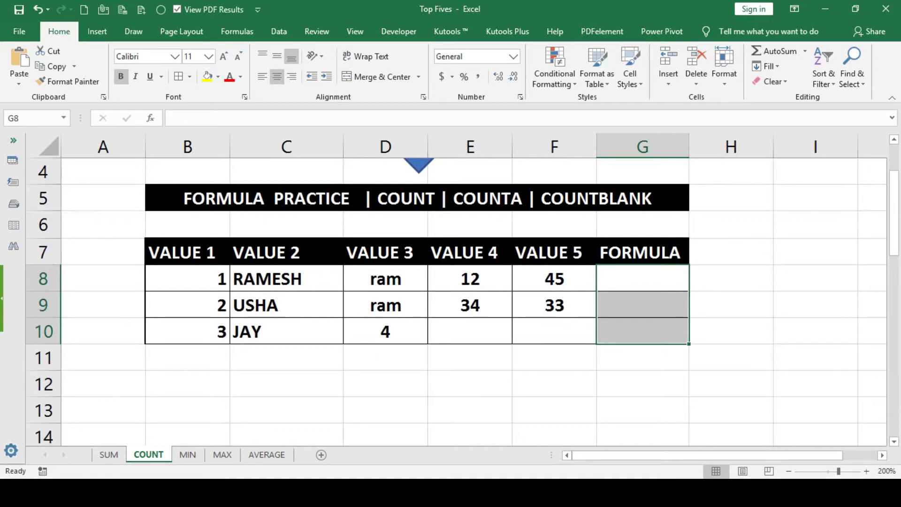
pyautogui.click(643, 279)
pyautogui.write('=')
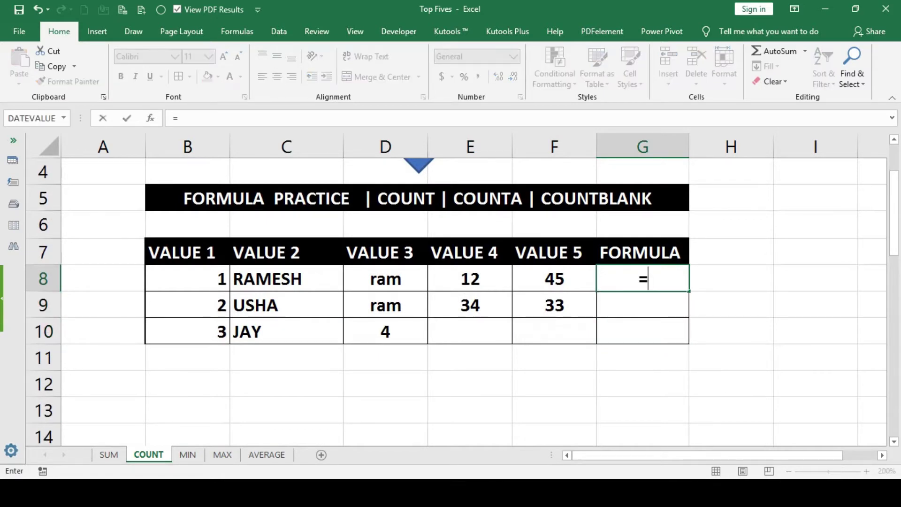
pyautogui.write('count')
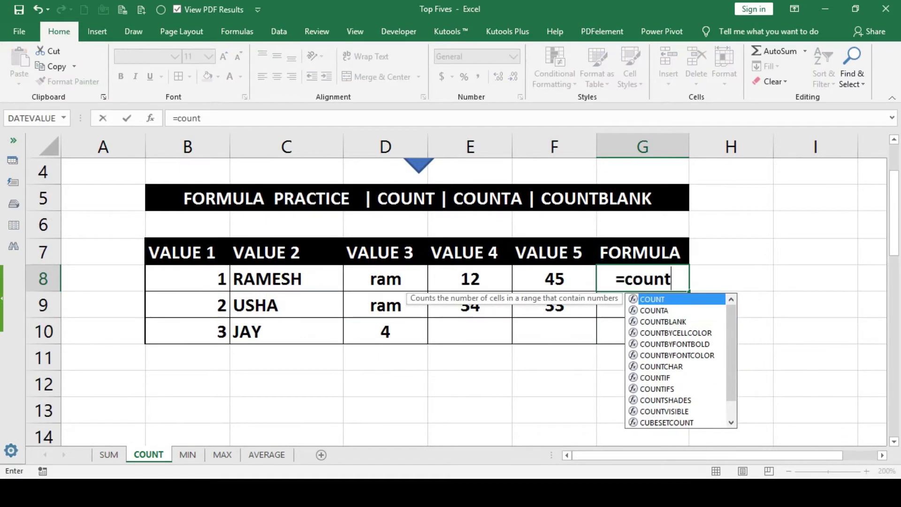
pyautogui.press('Tab')
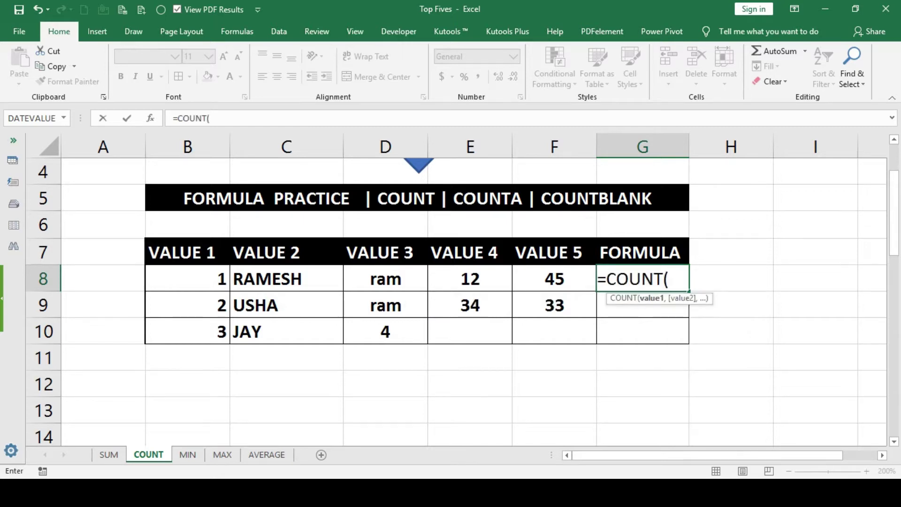
pyautogui.moveTo(187, 279); pyautogui.dragTo(554, 279)
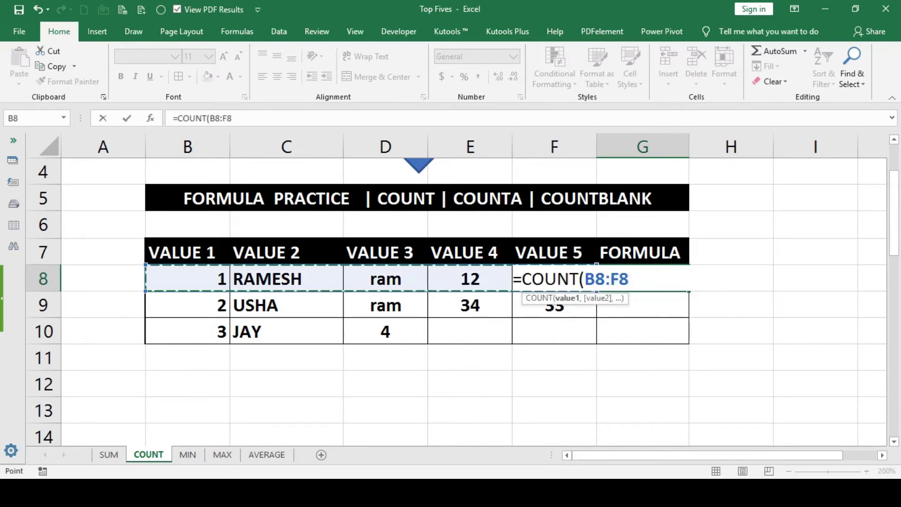
pyautogui.press('Return')
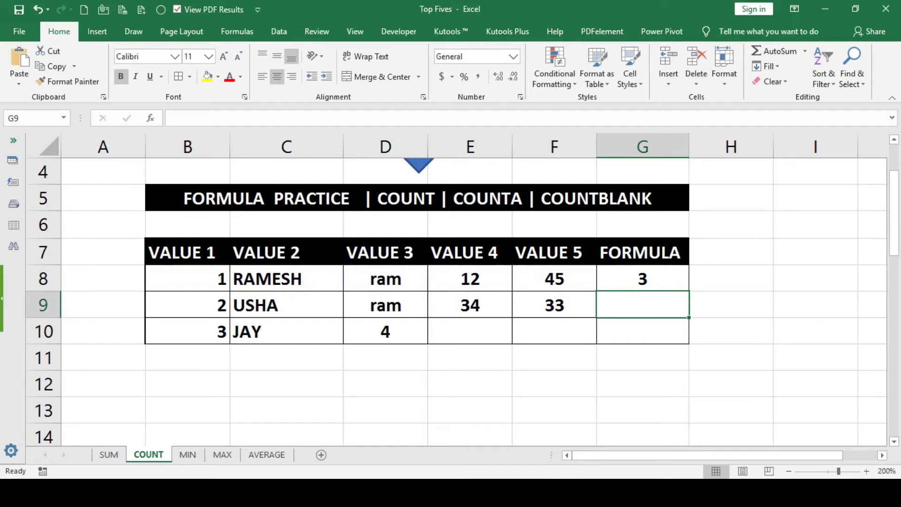
# Check the COUNT formula in G8 and select the numeric cells B8, E8 and F8 that it counts
pyautogui.click(643, 279)
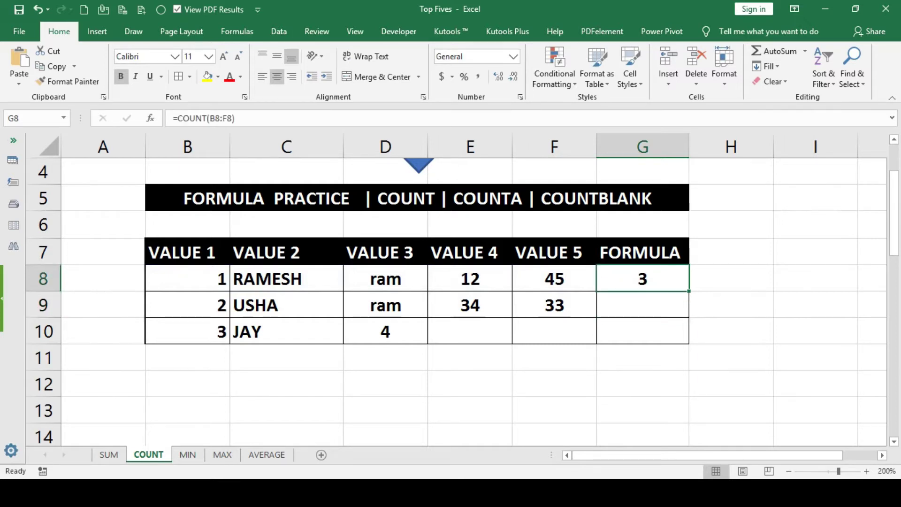
pyautogui.click(554, 384)
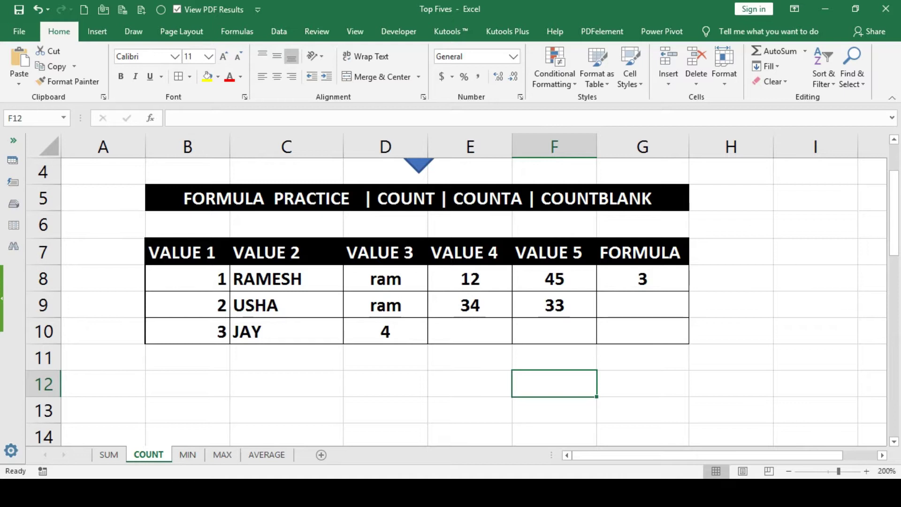
pyautogui.click(188, 279)
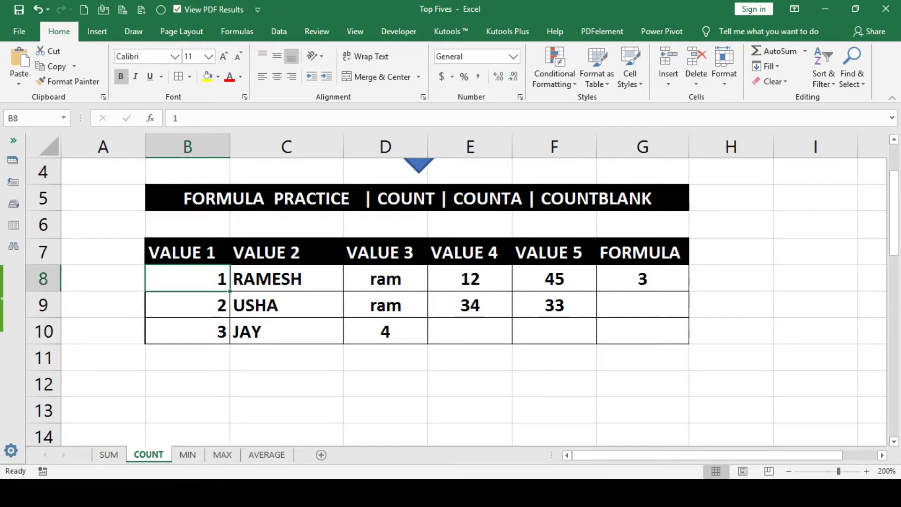
pyautogui.keyDown('ctrl'); pyautogui.click(470, 279); pyautogui.keyUp('ctrl')
pyautogui.keyDown('ctrl'); pyautogui.click(554, 279); pyautogui.keyUp('ctrl')
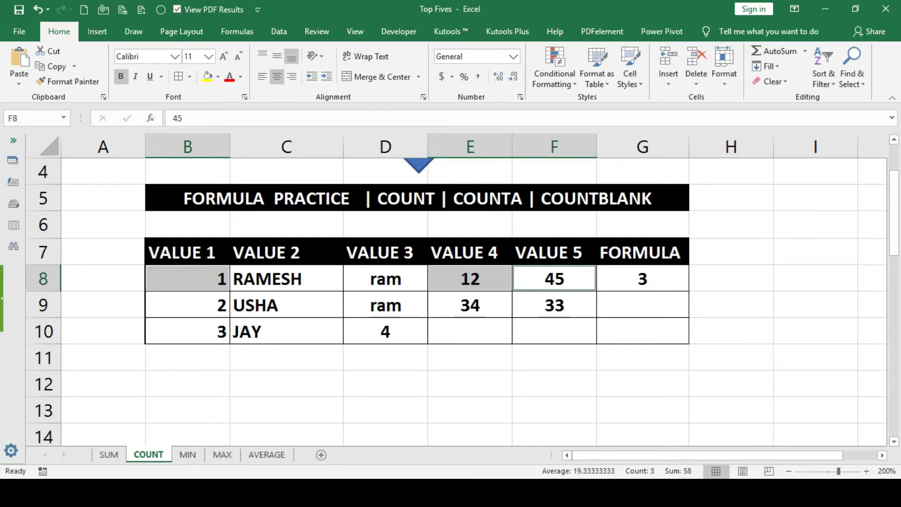
# Replace the text in D8 with 25 and review the row 8 values included in the count
pyautogui.press('Left')
pyautogui.press('Left')
pyautogui.press('Left')
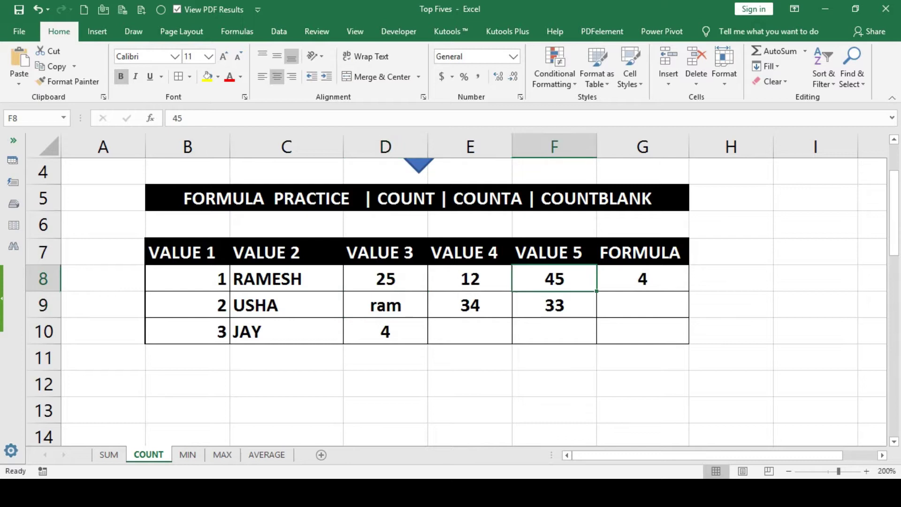
pyautogui.hotkey('shift', 'Left')
pyautogui.hotkey('shift', 'Left')
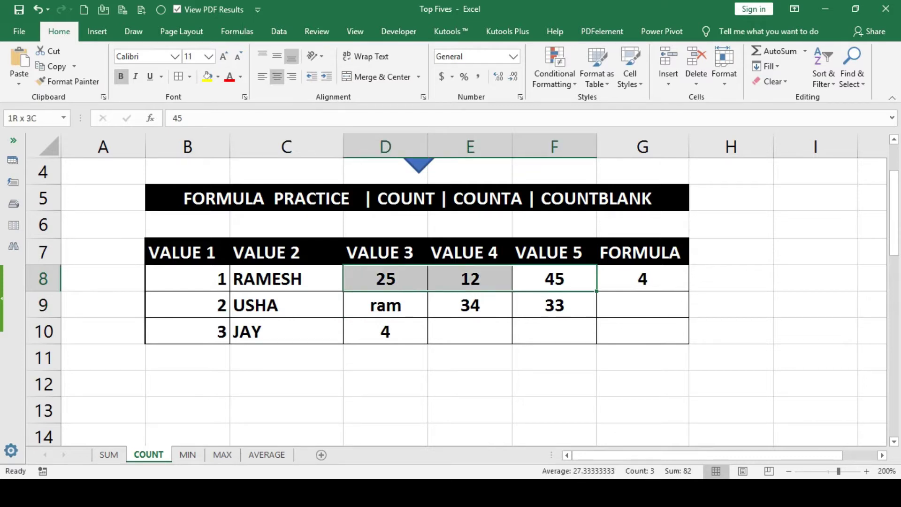
pyautogui.hotkey('ctrl', 'Left')
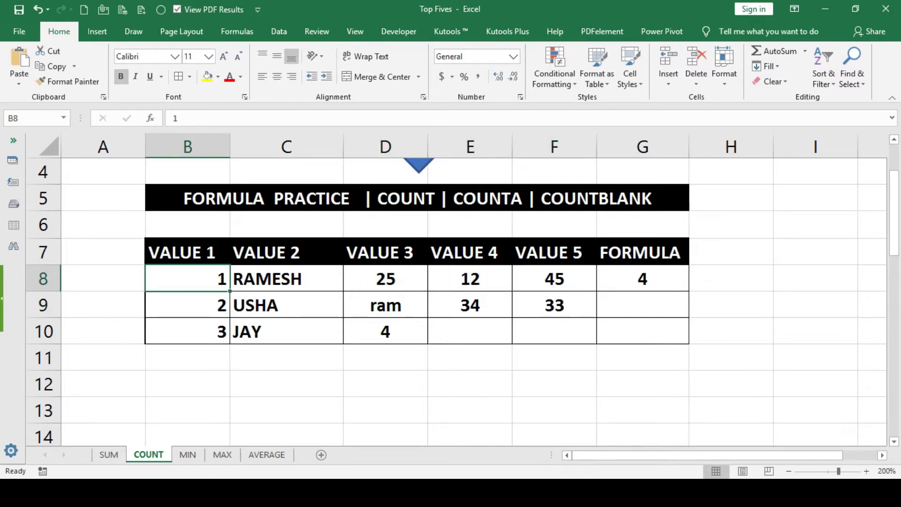
pyautogui.press('Right')
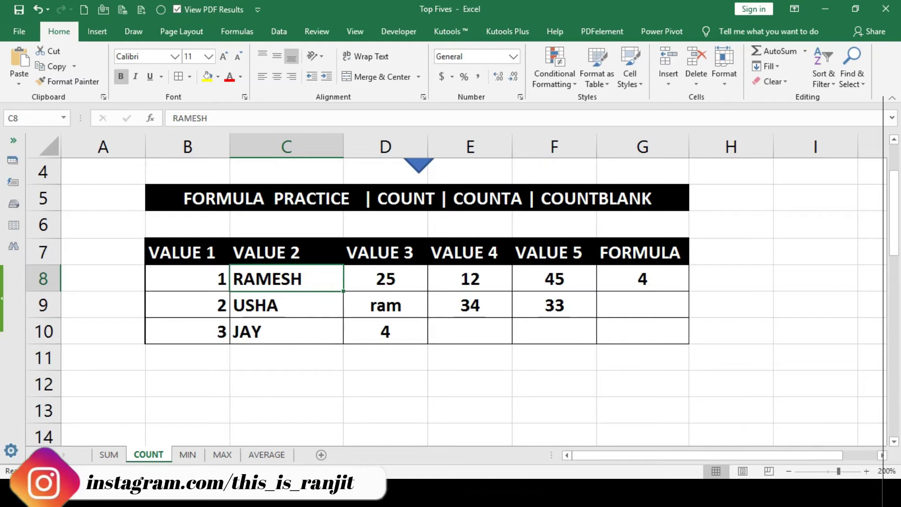
# Enter =COUNTA(B9:F9) in G9 to count the non-empty cells of the second data row
pyautogui.click(643, 305)
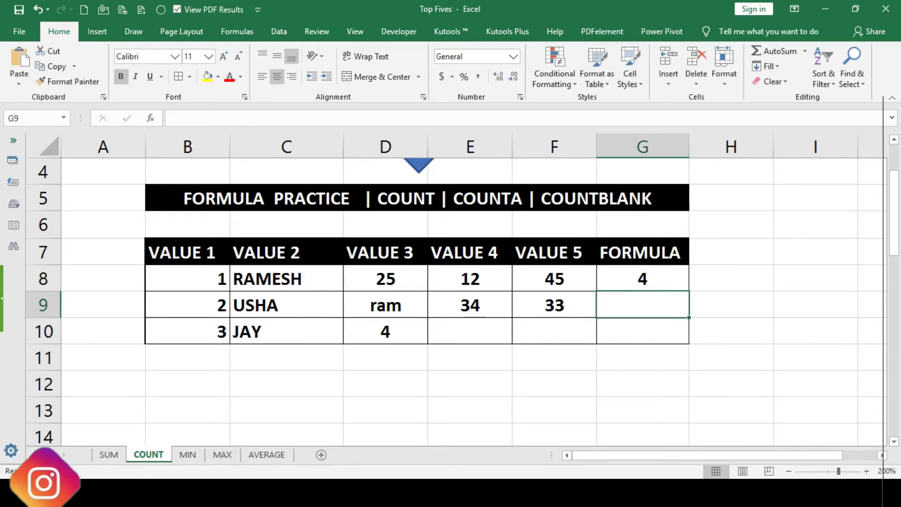
pyautogui.write('=cou')
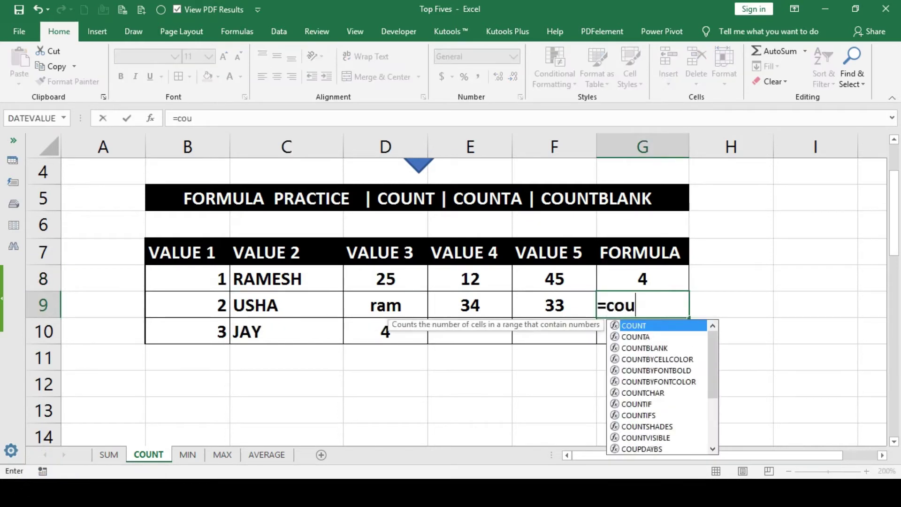
pyautogui.write('nta')
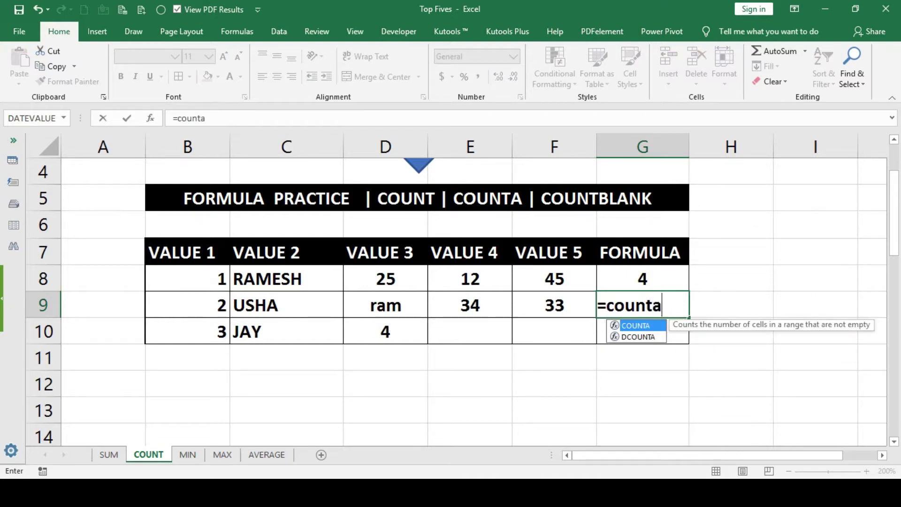
pyautogui.press('Tab')
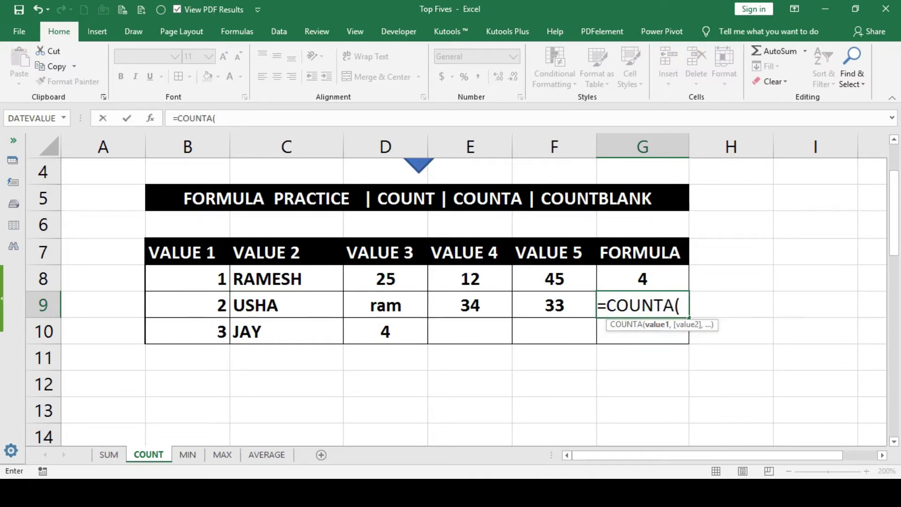
pyautogui.moveTo(188, 305); pyautogui.dragTo(554, 305)
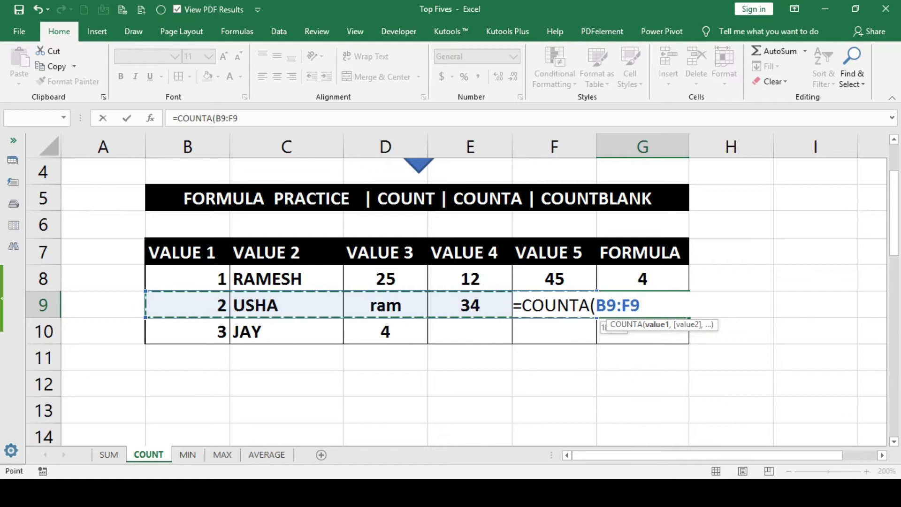
pyautogui.press('Return')
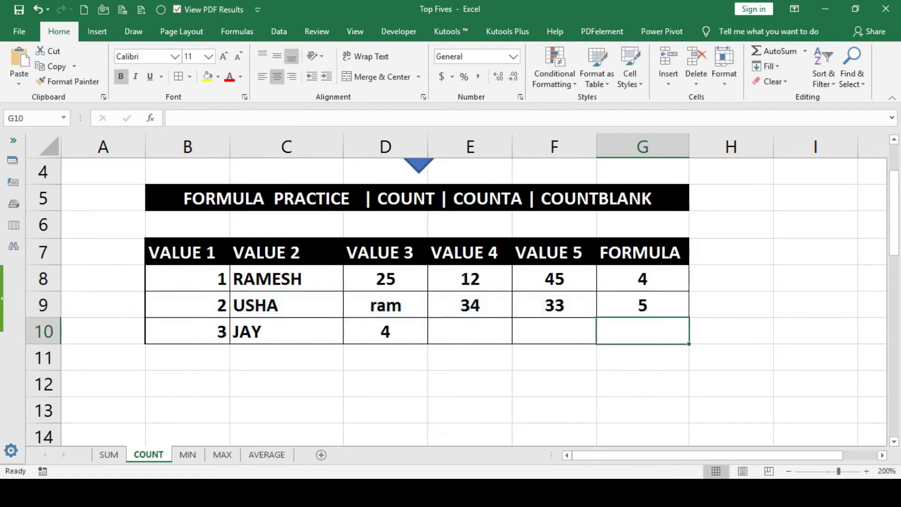
# Review the COUNTA formula in G9 and go through the row 9 cells that it counts
pyautogui.click(643, 305)
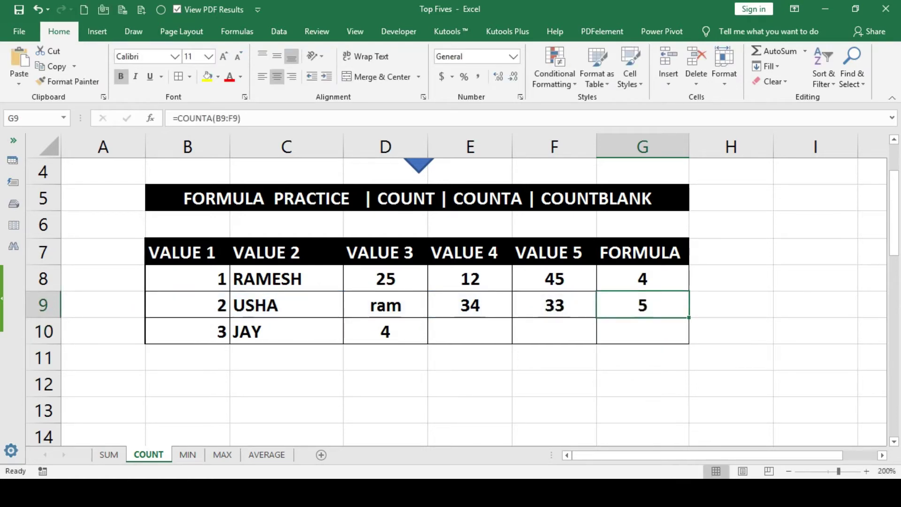
pyautogui.press('Left')
pyautogui.press('Left')
pyautogui.press('Left')
pyautogui.press('Left')
pyautogui.press('Left')
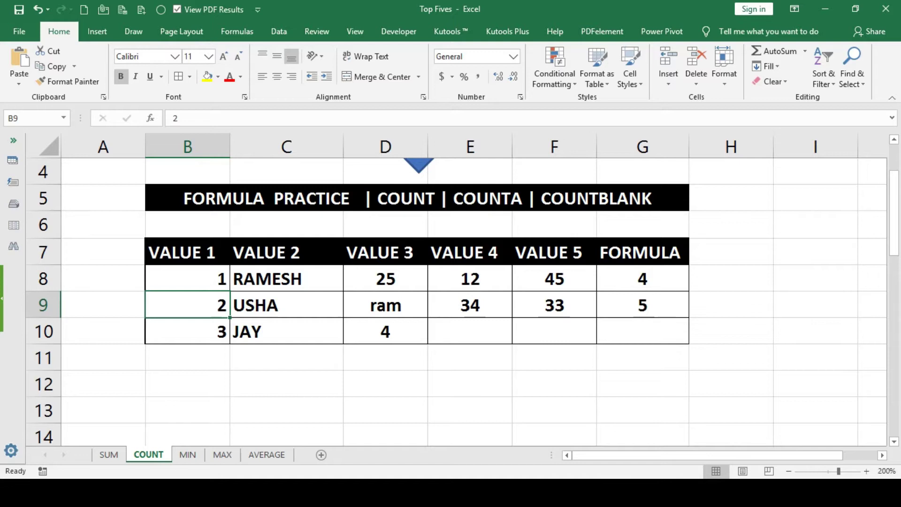
pyautogui.press('Right')
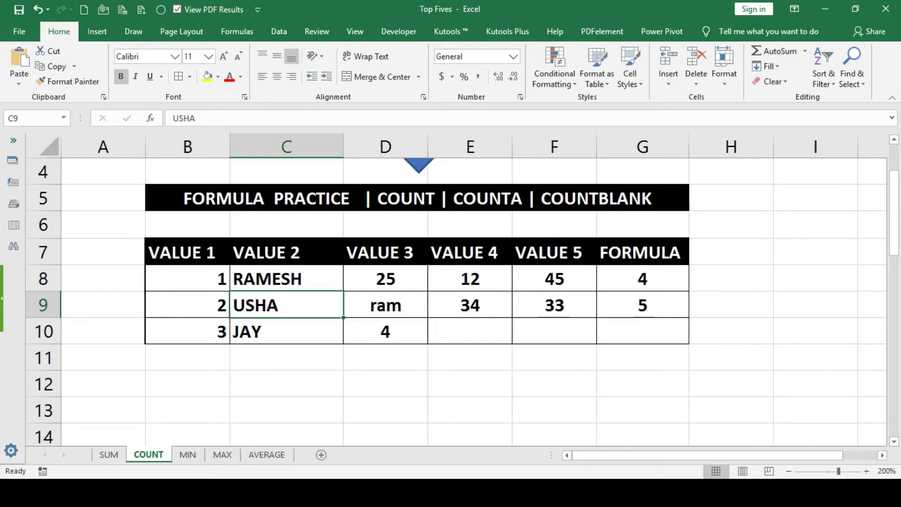
# Clear the VALUE 3 entry in D9 to test how COUNTA handles an empty cell
pyautogui.press('Right')
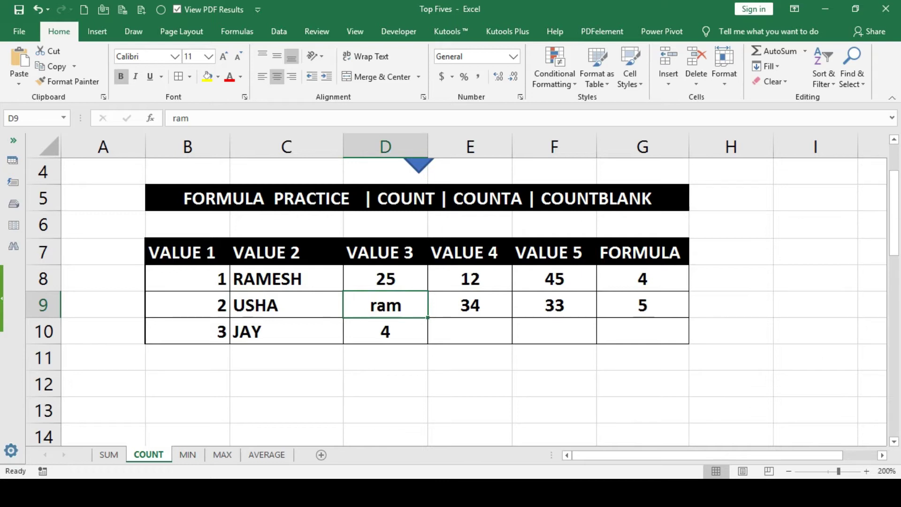
pyautogui.press('Delete')
pyautogui.click(470, 332)
pyautogui.click(555, 305)
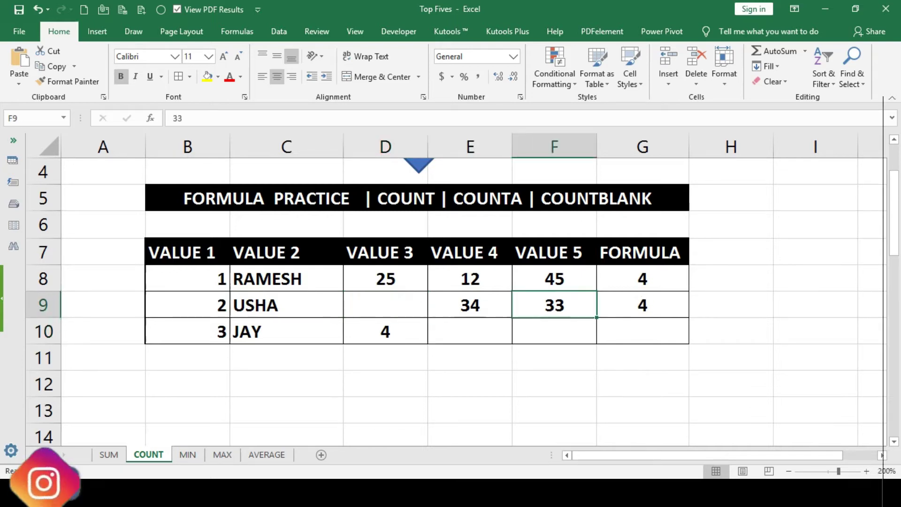
# Enter =COUNTBLANK(B10:F10) in G10 to count the empty cells of the third data row
pyautogui.click(386, 305)
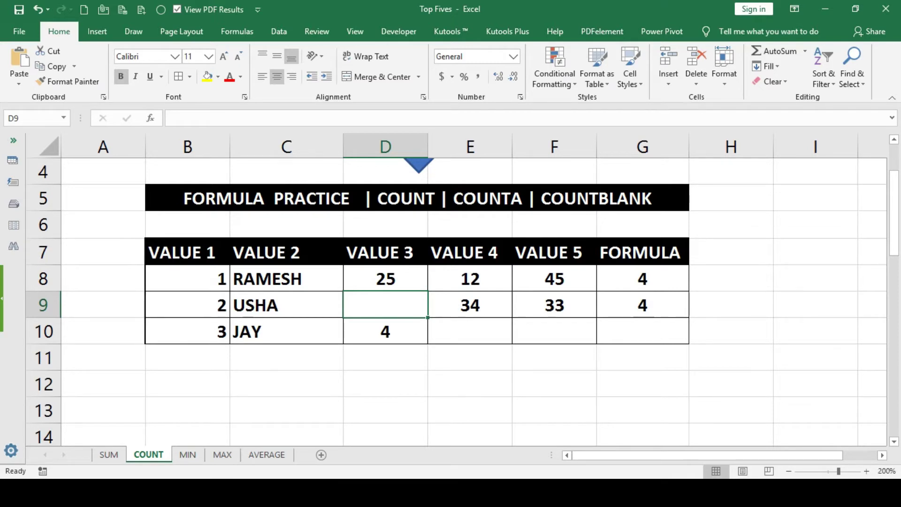
pyautogui.click(642, 331)
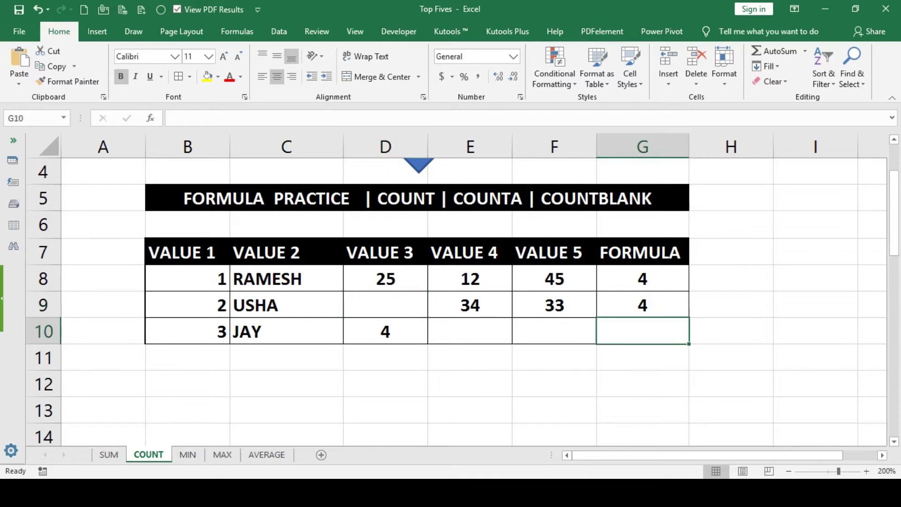
pyautogui.write('=count')
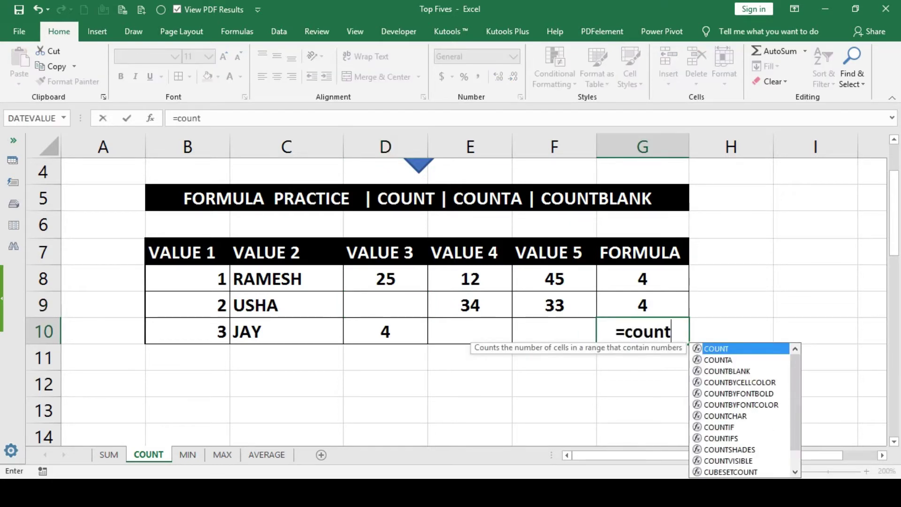
pyautogui.press('Down')
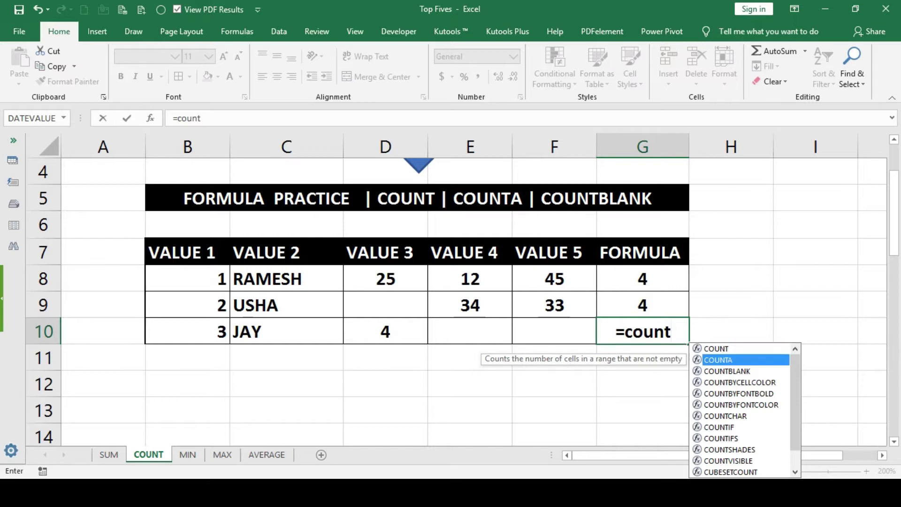
pyautogui.press('Down')
pyautogui.press('Tab')
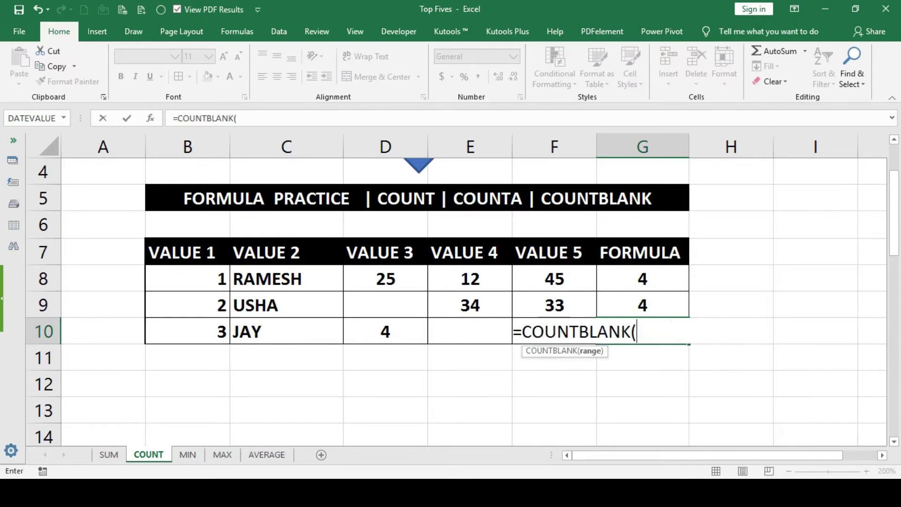
pyautogui.moveTo(187, 332); pyautogui.dragTo(554, 331)
pyautogui.press('Return')
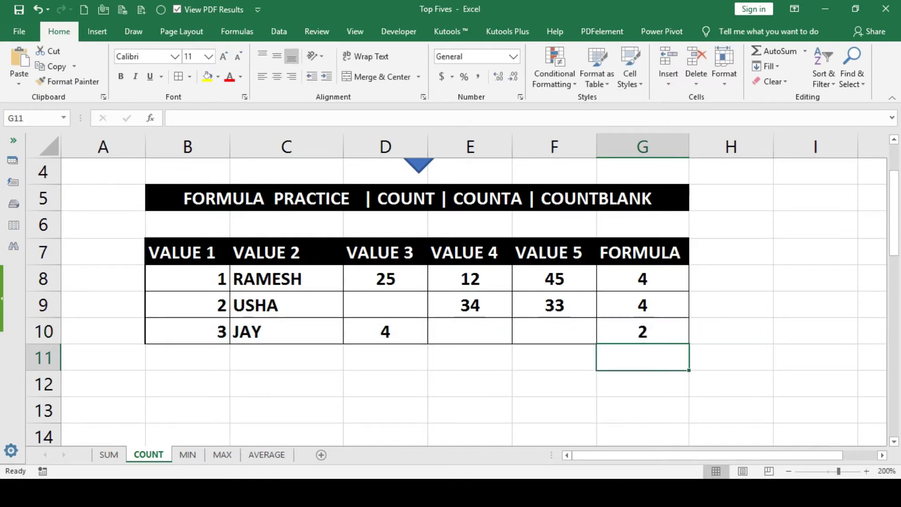
# Review the COUNTBLANK result in G10 and the blank row 10 cells it covers
pyautogui.click(642, 332)
pyautogui.moveTo(554, 332); pyautogui.dragTo(187, 332)
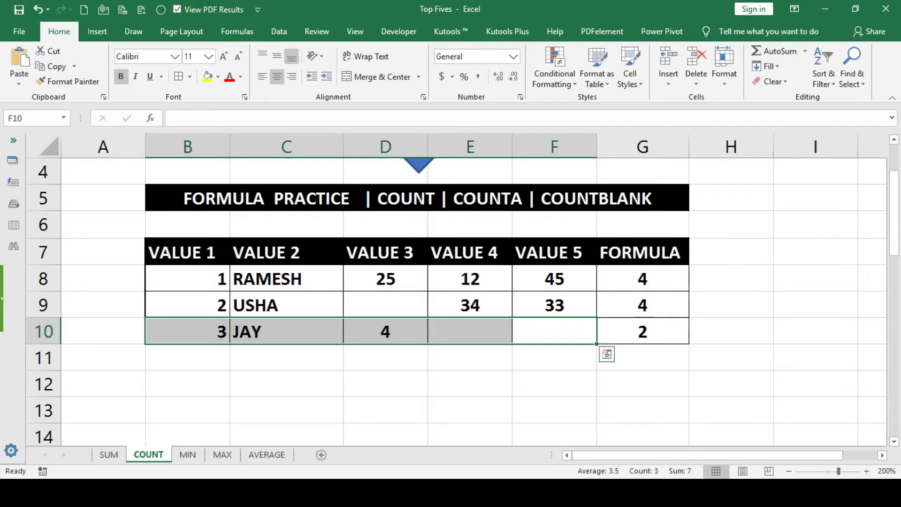
pyautogui.click(555, 331)
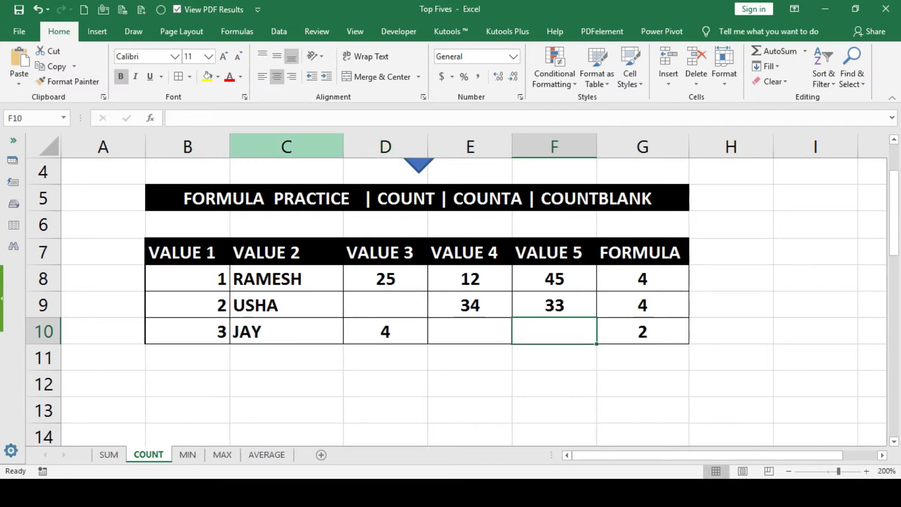
pyautogui.click(470, 331)
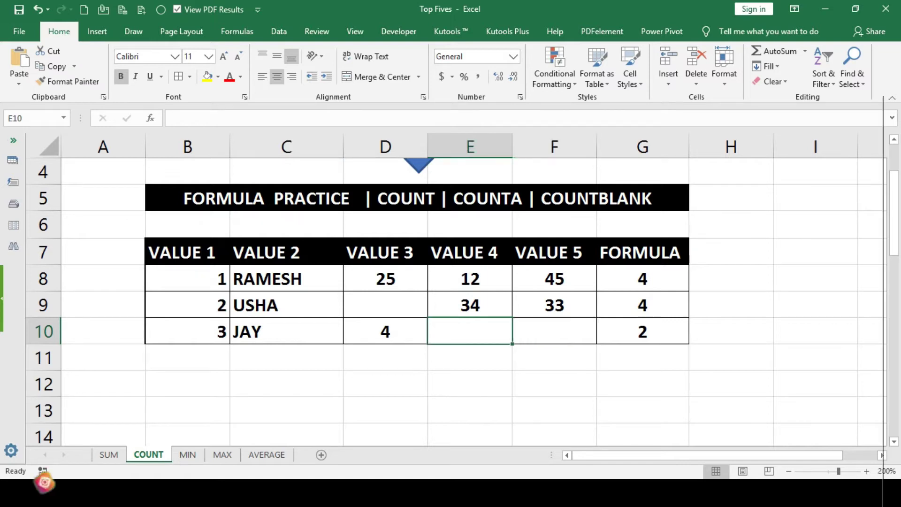
# Clear D10 and enter 78 in E10 and 15 in F10 to test how COUNTBLANK responds
pyautogui.click(385, 331)
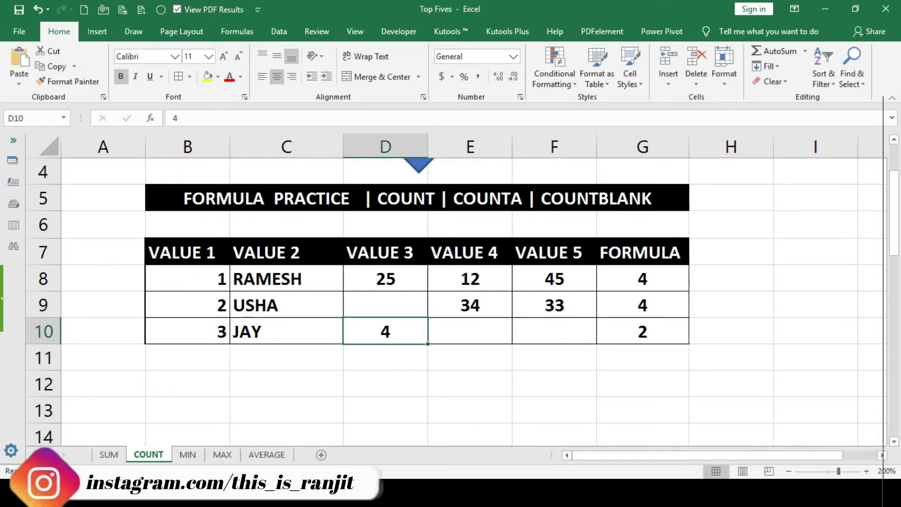
pyautogui.press('Delete')
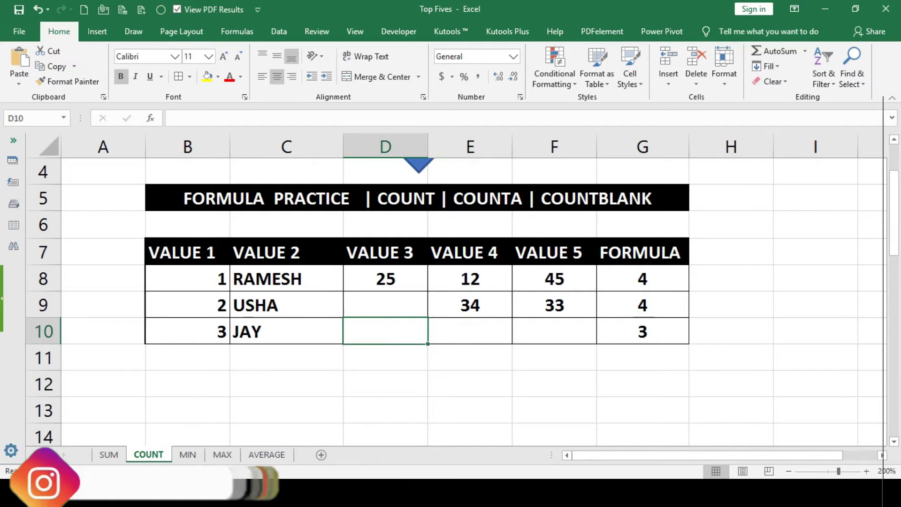
pyautogui.click(470, 331)
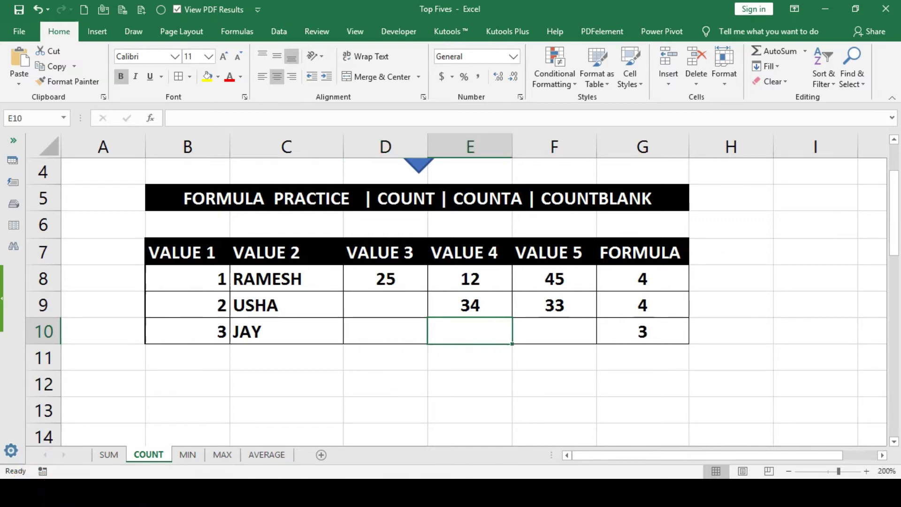
pyautogui.write('78')
pyautogui.press('Return')
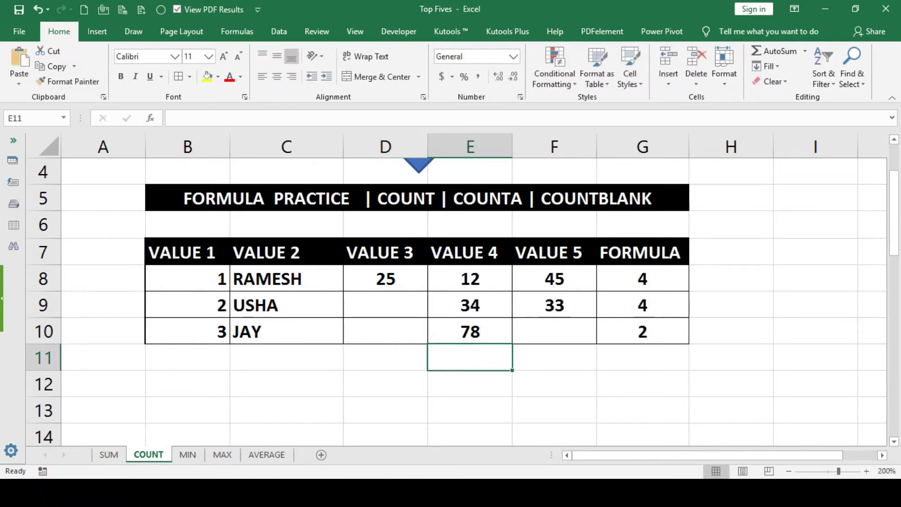
pyautogui.click(554, 331)
pyautogui.write('15')
pyautogui.press('Return')
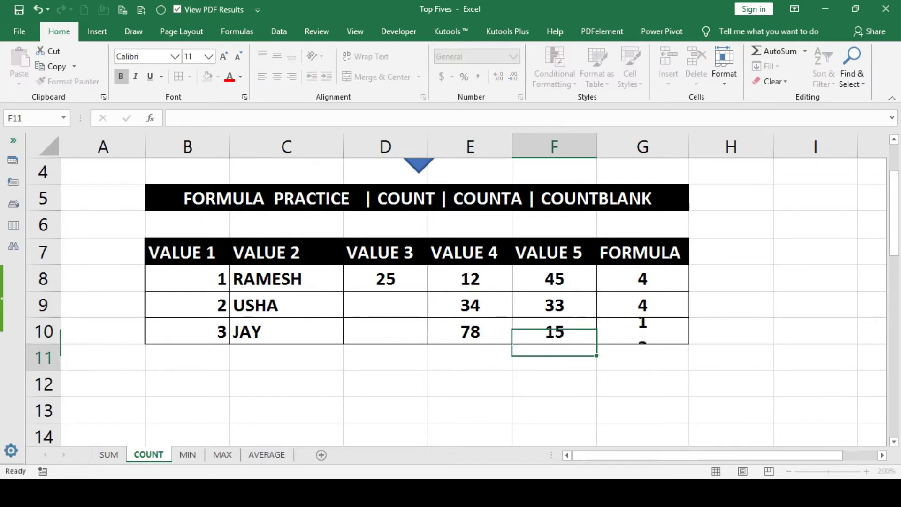
# Review the COUNTBLANK formula in G10 and enter 0 in D10 to test whether a zero counts as blank
pyautogui.click(643, 331)
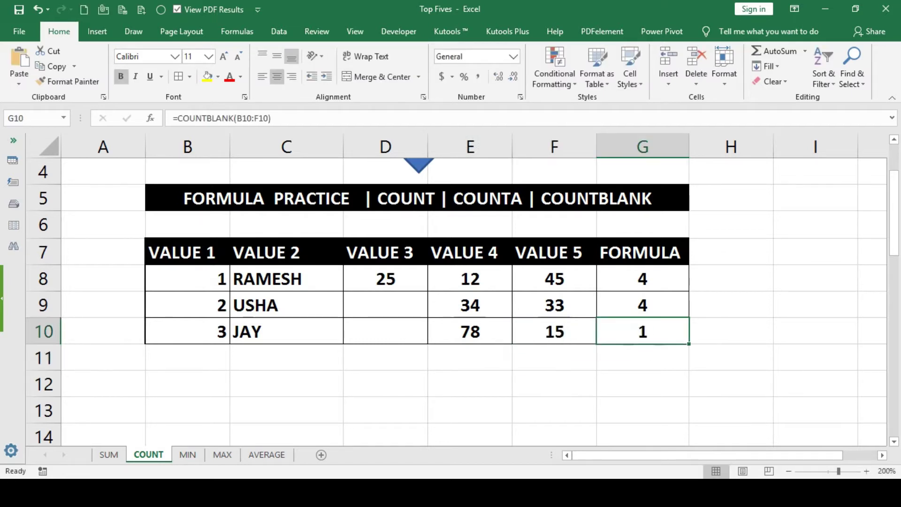
pyautogui.click(385, 331)
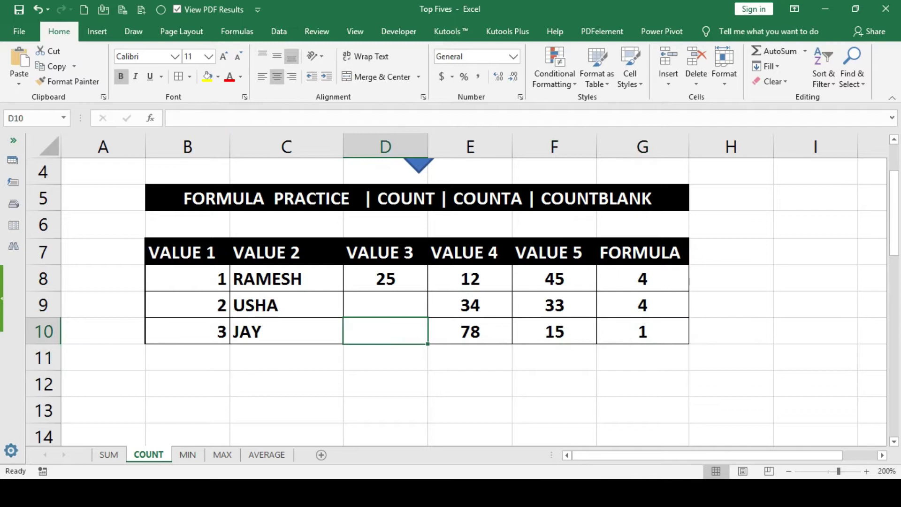
pyautogui.write('0')
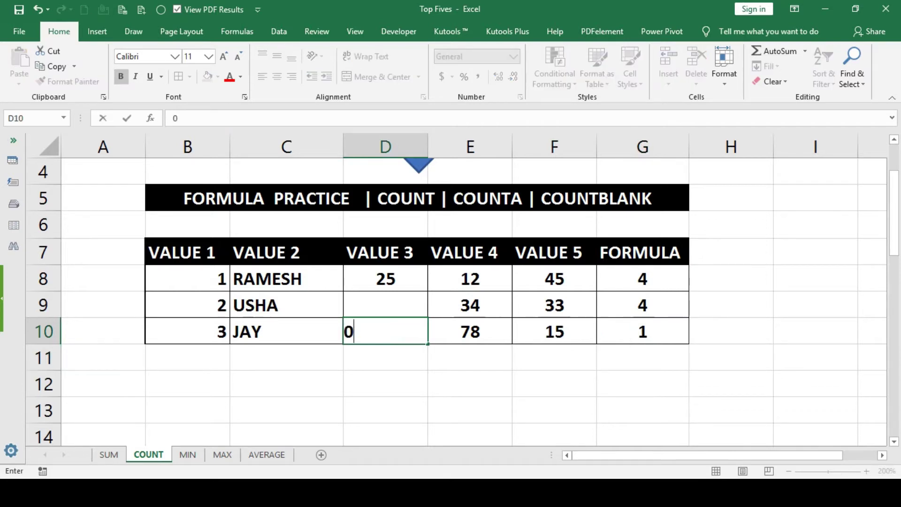
pyautogui.press('Return')
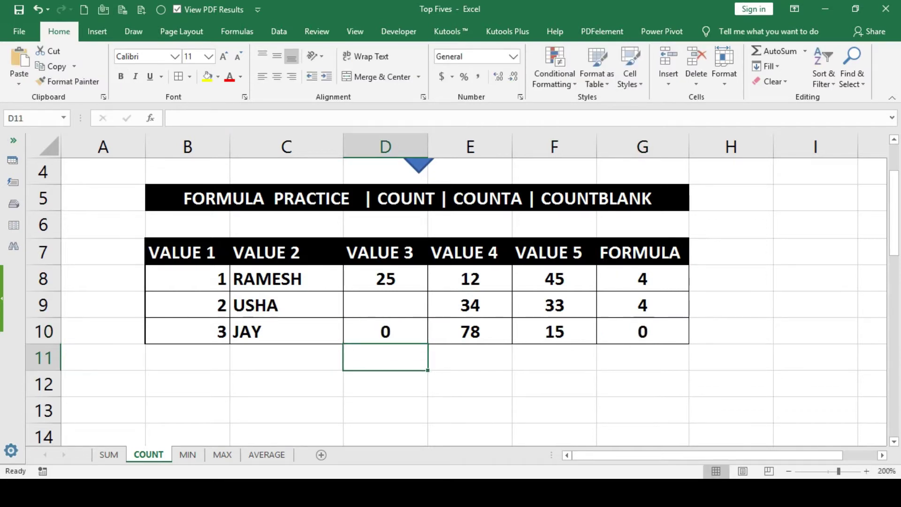
pyautogui.click(643, 331)
pyautogui.click(386, 332)
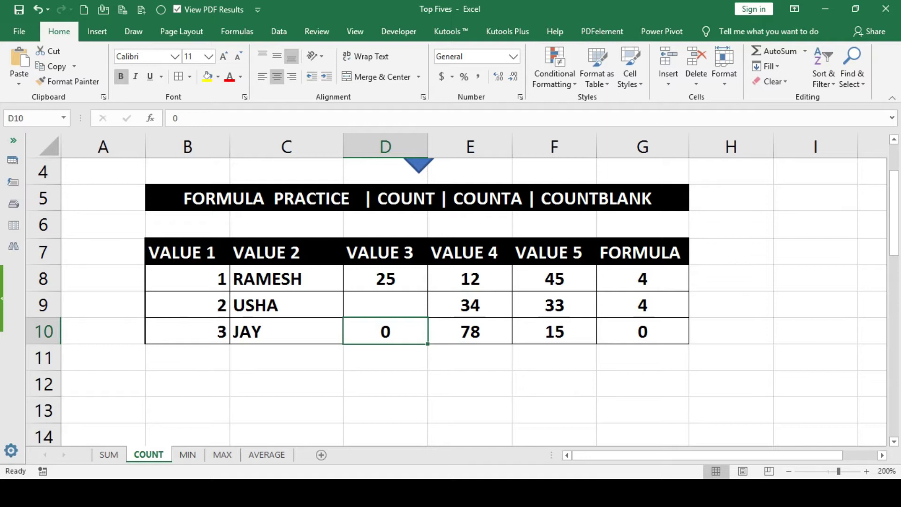
# Copy the practice table with its title from B5:G10 and paste it at B15
pyautogui.moveTo(417, 198); pyautogui.dragTo(417, 333)
pyautogui.hotkey('ctrl', 'c')
pyautogui.scroll(-3, 418, 301)
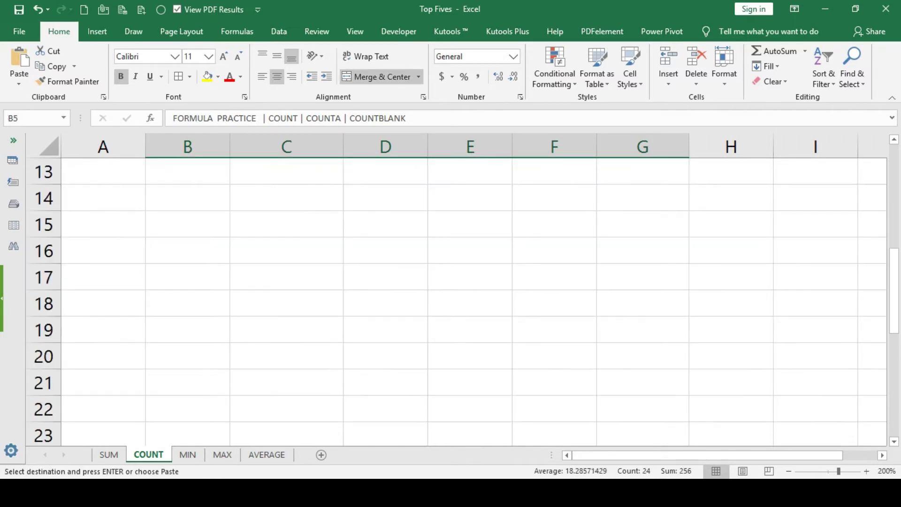
pyautogui.click(188, 224)
pyautogui.hotkey('ctrl', 'v')
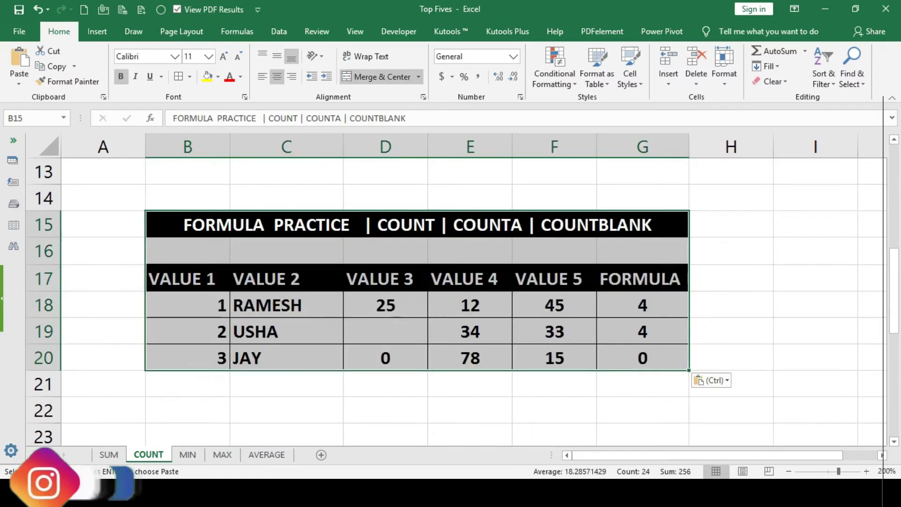
# In the copied table's title in B15, change COUNTA to COUNTIFS and COUNT to COUNTIF
pyautogui.doubleClick(438, 225)
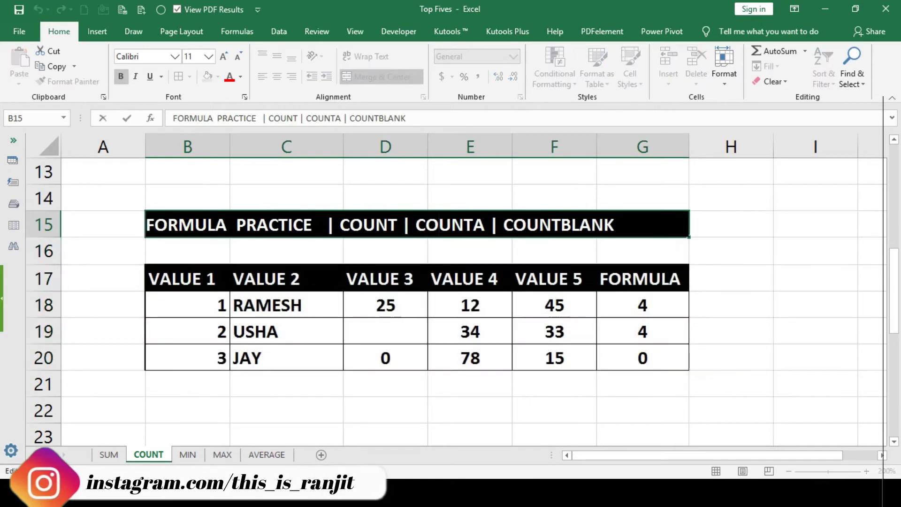
pyautogui.click(489, 225)
pyautogui.press('BackSpace')
pyautogui.press('BackSpace')
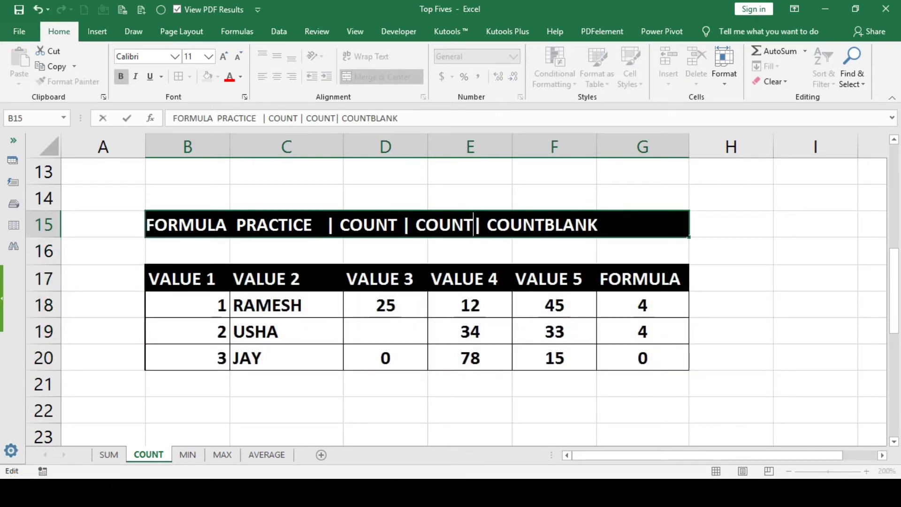
pyautogui.write('ifs')
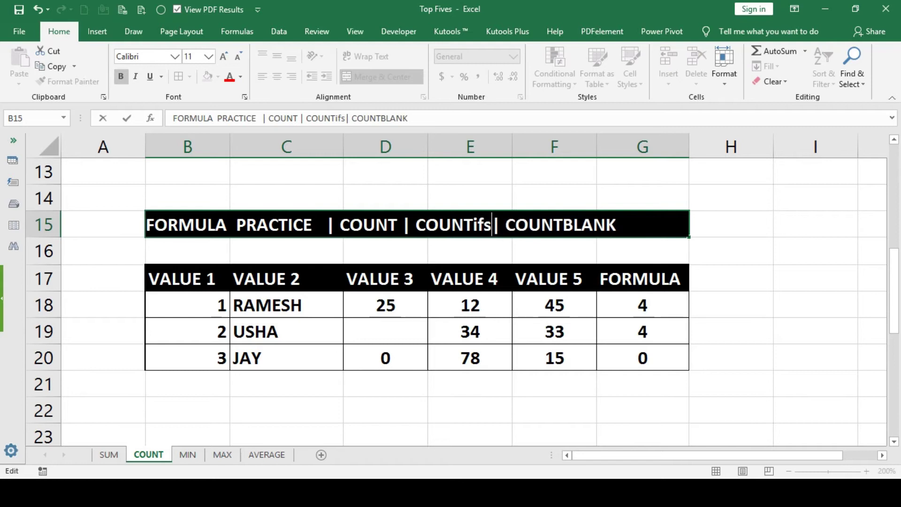
pyautogui.press('BackSpace')
pyautogui.press('BackSpace')
pyautogui.press('BackSpace')
pyautogui.write('O')
pyautogui.press('BackSpace')
pyautogui.write('IFS')
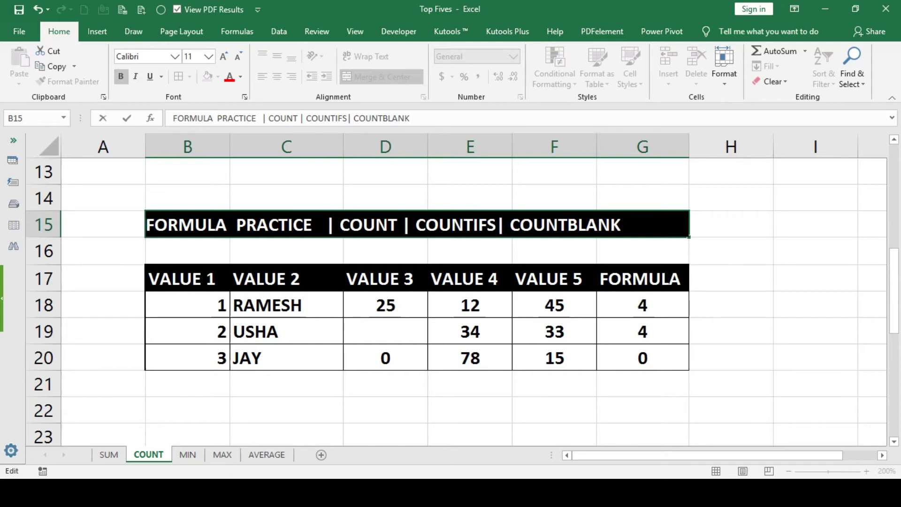
pyautogui.press('BackSpace')
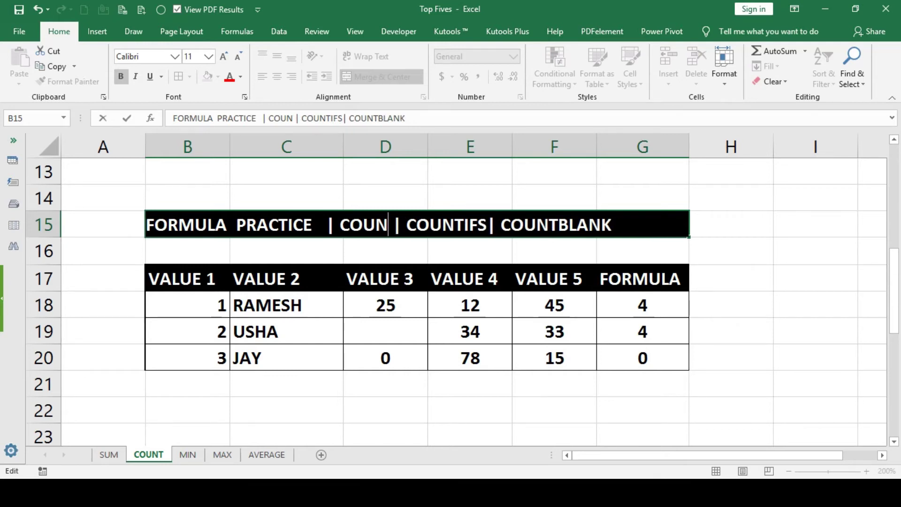
pyautogui.write('TIF')
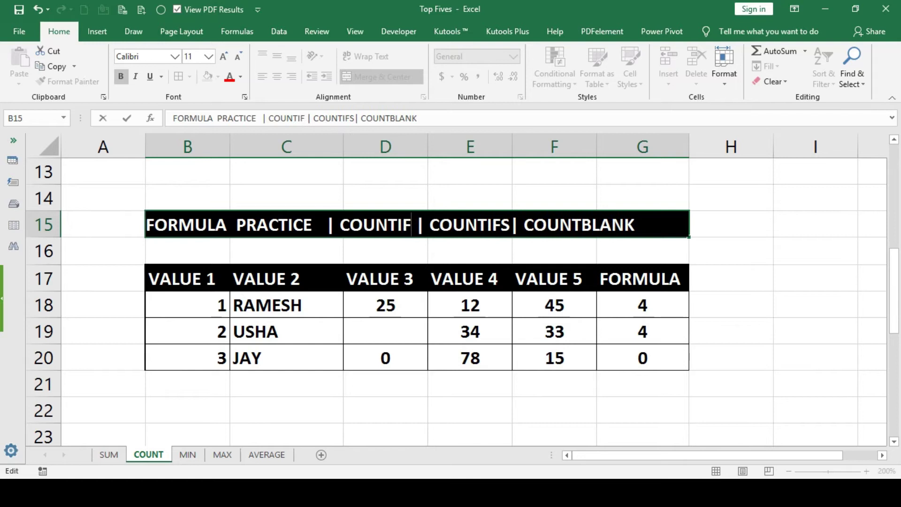
# Remove the trailing "| COUNTBLANK" from the title in B15 and commit the edit
pyautogui.press('End')
pyautogui.hotkey('shift', 'Left')
pyautogui.hotkey('shift', 'Left')
pyautogui.hotkey('shift', 'Left')
pyautogui.hotkey('shift', 'Left')
pyautogui.hotkey('shift', 'Left')
pyautogui.hotkey('shift', 'Left')
pyautogui.hotkey('shift', 'Left')
pyautogui.hotkey('shift', 'Left')
pyautogui.hotkey('shift', 'Left')
pyautogui.hotkey('shift', 'Left')
pyautogui.hotkey('shift', 'Left')
pyautogui.hotkey('shift', 'Left')
pyautogui.hotkey('shift', 'Right')
pyautogui.hotkey('shift', 'Left')
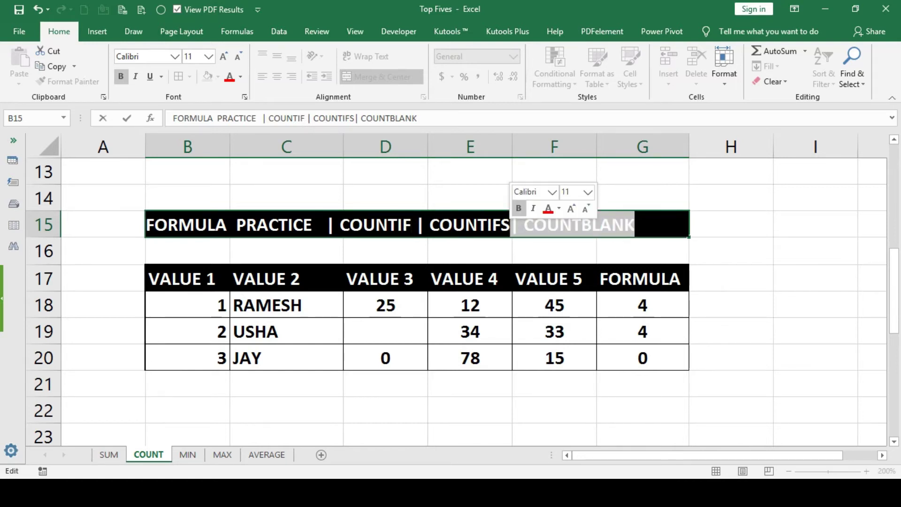
pyautogui.press('BackSpace')
pyautogui.click(470, 384)
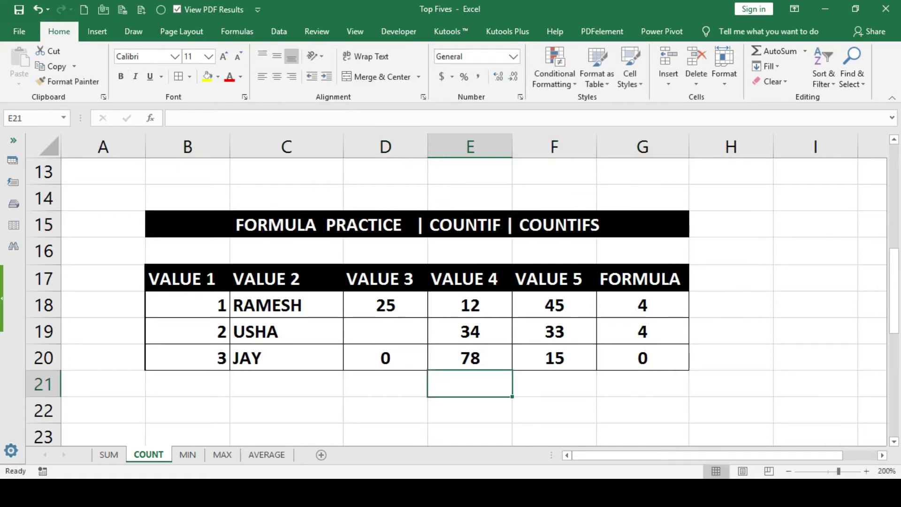
# Extend the copied table's VALUE 1 numbering to 5 and its VALUE 2 names down to row 22
pyautogui.moveTo(187, 305); pyautogui.dragTo(188, 358)
pyautogui.click(187, 384)
pyautogui.moveTo(187, 305); pyautogui.dragTo(237, 409)
pyautogui.scroll(-1, 237, 409)
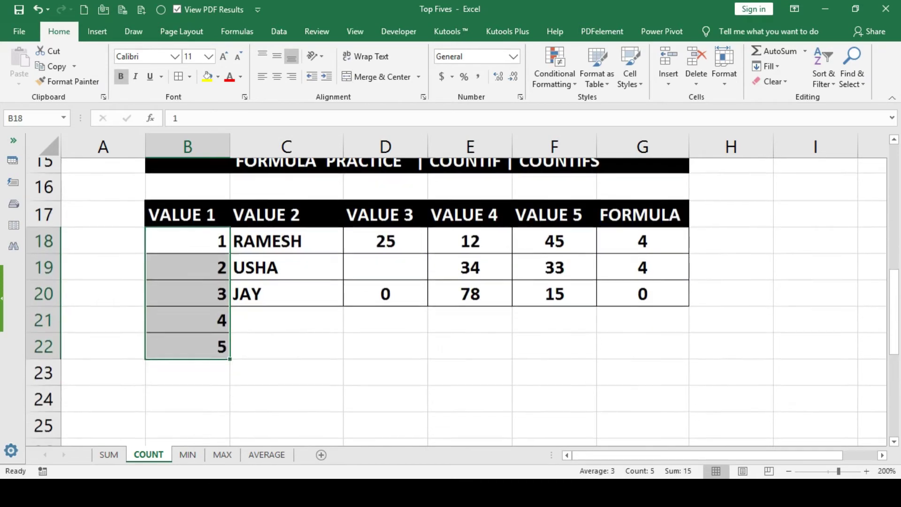
pyautogui.moveTo(286, 226); pyautogui.dragTo(286, 279)
pyautogui.moveTo(343, 291); pyautogui.dragTo(343, 332)
# Clear the copied FORMULA results in G18:G20 and the VALUE 3 to VALUE 5 entries in D18:F22
pyautogui.moveTo(643, 226); pyautogui.dragTo(643, 279)
pyautogui.press('Delete')
pyautogui.moveTo(385, 226); pyautogui.dragTo(554, 332)
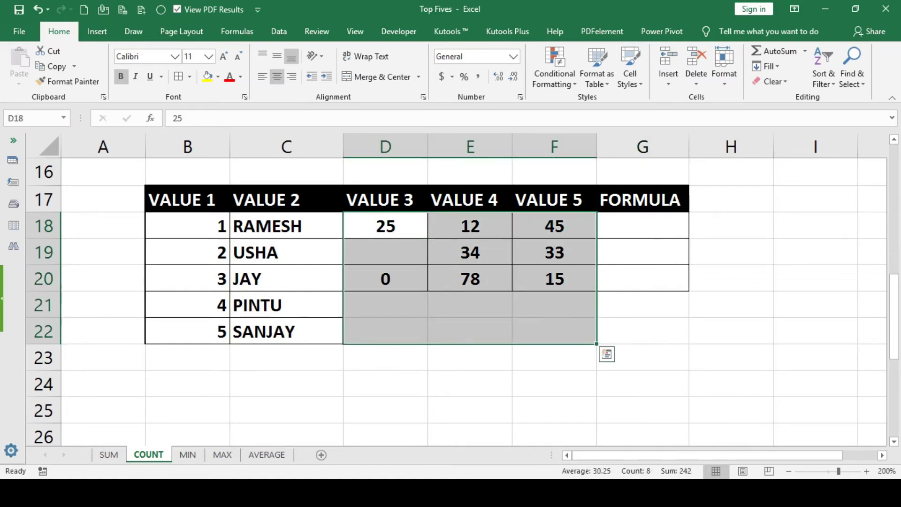
pyautogui.press('Delete')
# Enter =RANDBETWEEN(10,50) in D18 as the first VALUE 3 entry of the second table
pyautogui.click(385, 226)
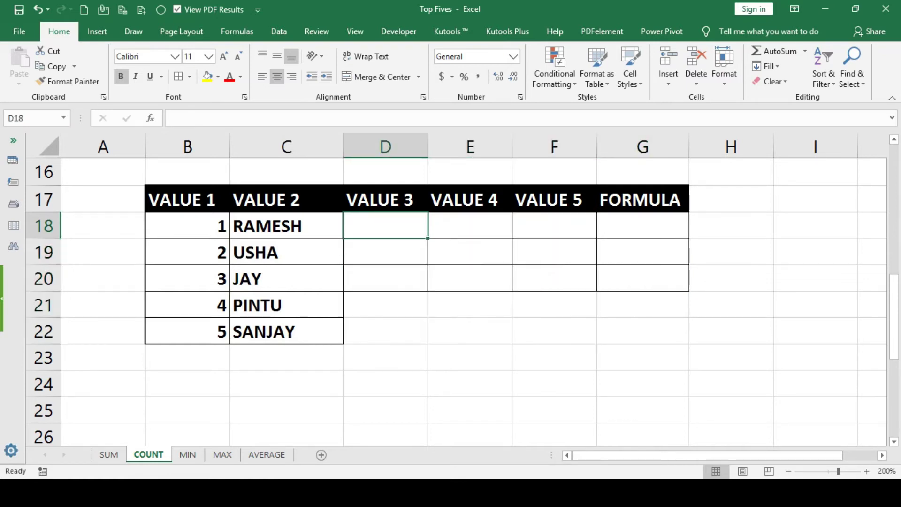
pyautogui.write('=RAN')
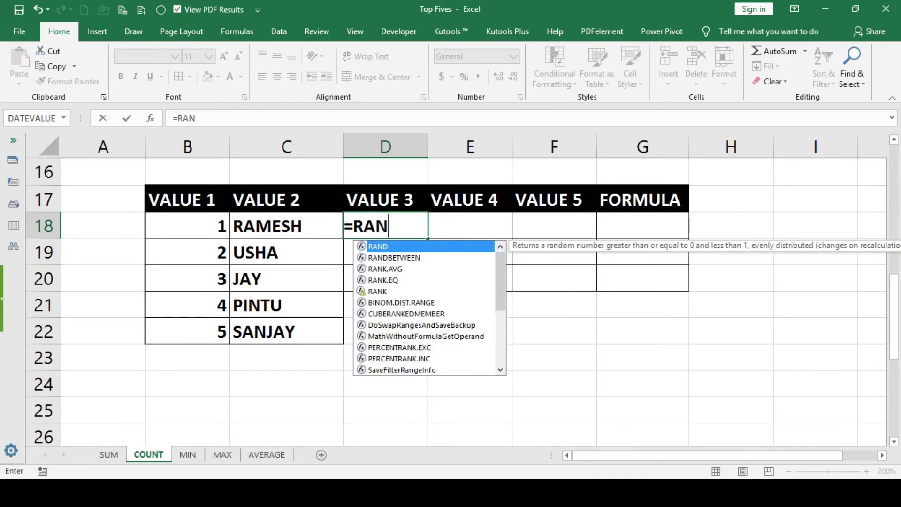
pyautogui.write('DB')
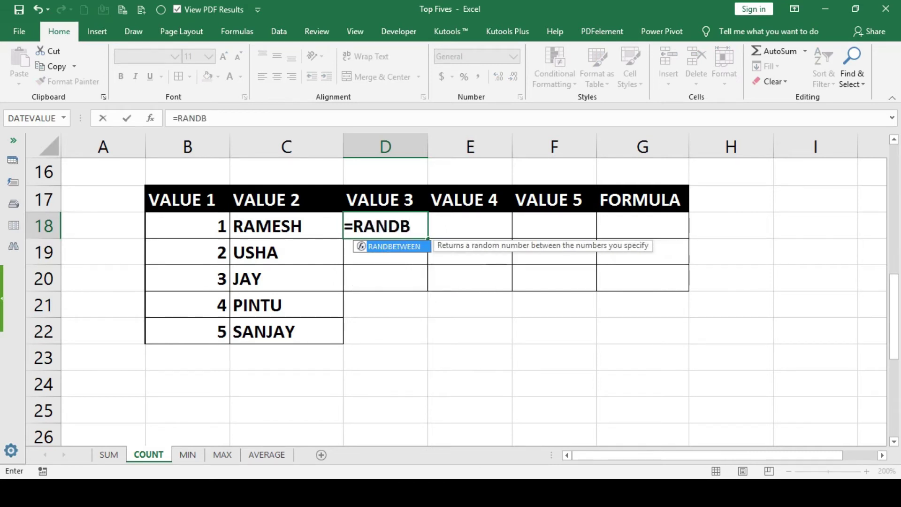
pyautogui.press('Tab')
pyautogui.write('10')
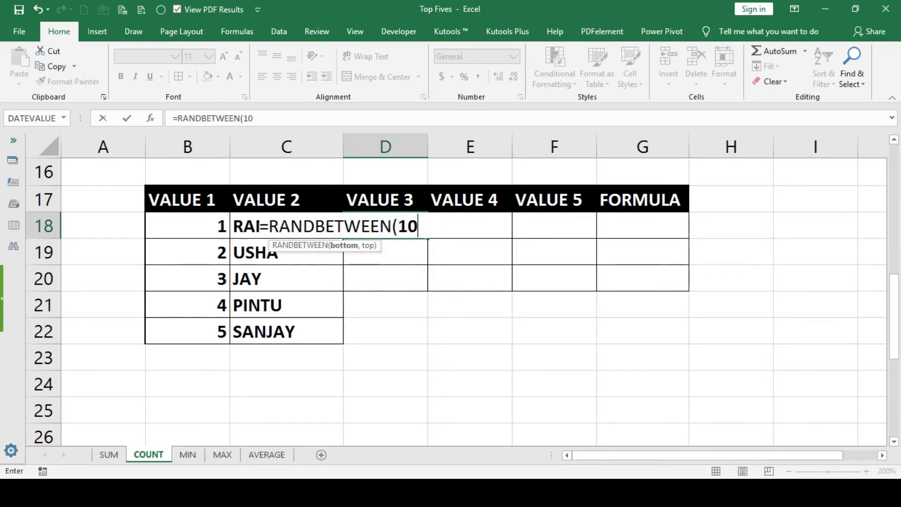
pyautogui.write(',5')
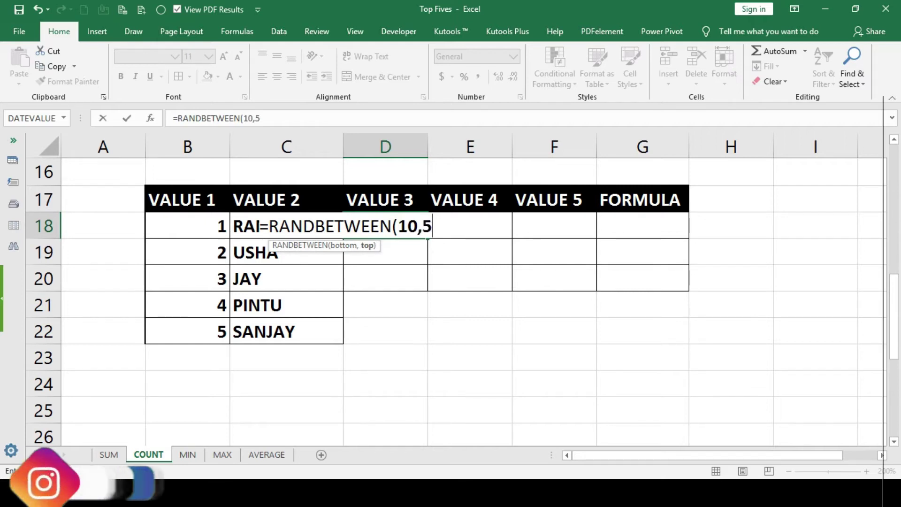
pyautogui.write('0)')
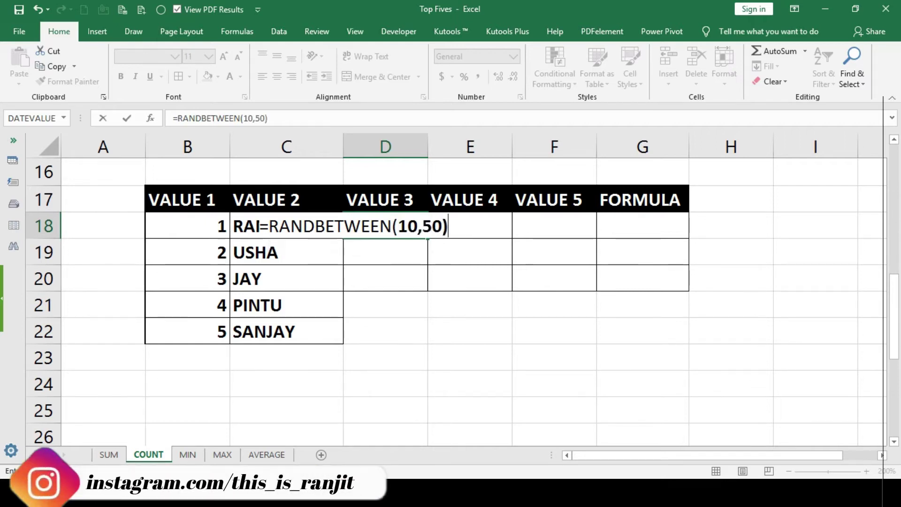
pyautogui.press('Return')
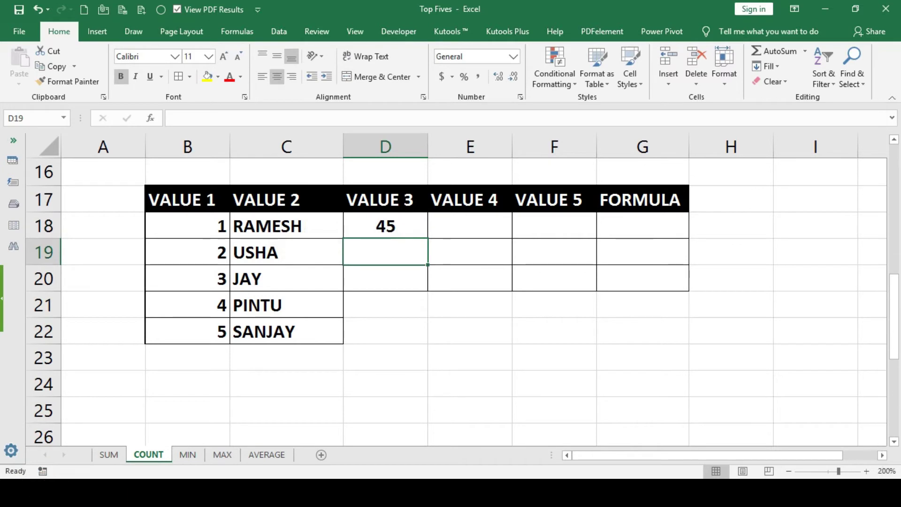
# Fill the random-number formula from D18 down and across the whole range D18:F22
pyautogui.press('Up')
pyautogui.hotkey('shift', 'Down')
pyautogui.hotkey('shift', 'Down')
pyautogui.hotkey('shift', 'Down')
pyautogui.hotkey('shift', 'Down')
pyautogui.hotkey('shift', 'Right')
pyautogui.hotkey('shift', 'Right')
pyautogui.hotkey('shift', 'Up')
pyautogui.moveTo(386, 226); pyautogui.dragTo(554, 333)
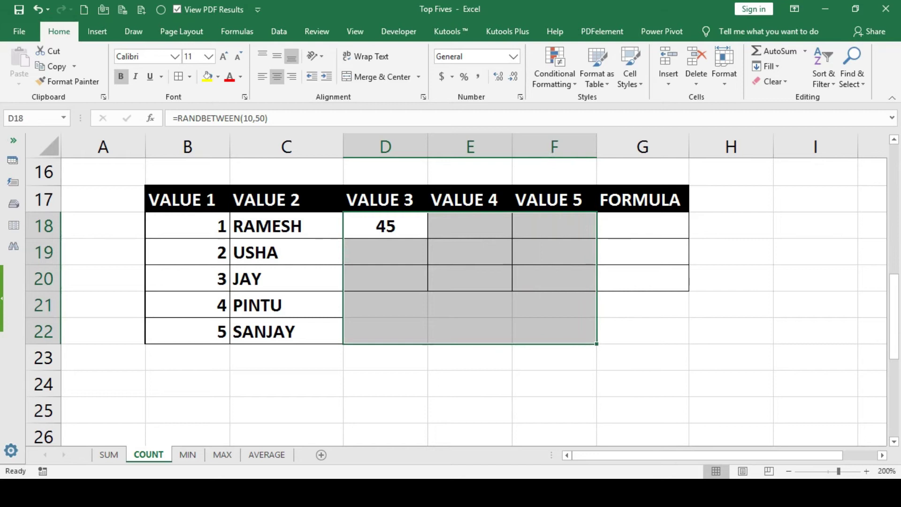
pyautogui.hotkey('ctrl', 'd')
pyautogui.hotkey('ctrl', 'r')
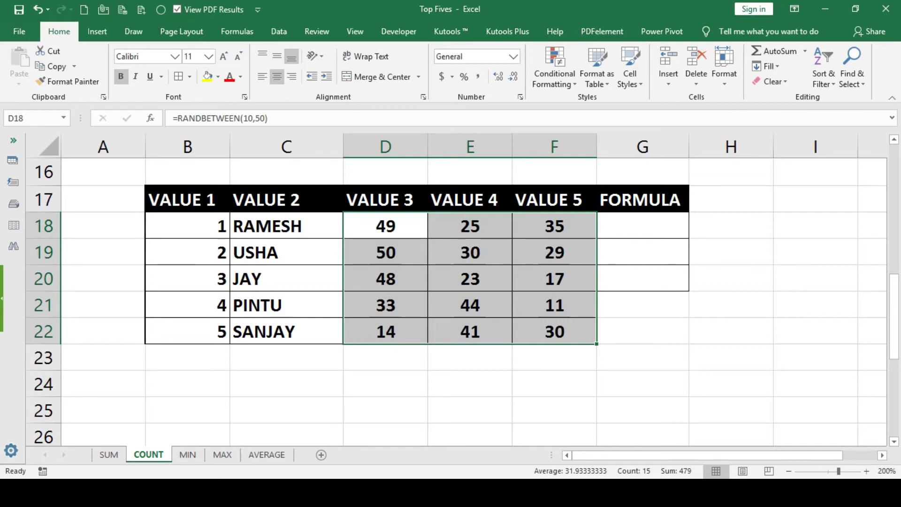
# Recalculate the sheet several times to regenerate the random numbers in D18:F22
pyautogui.click(469, 357)
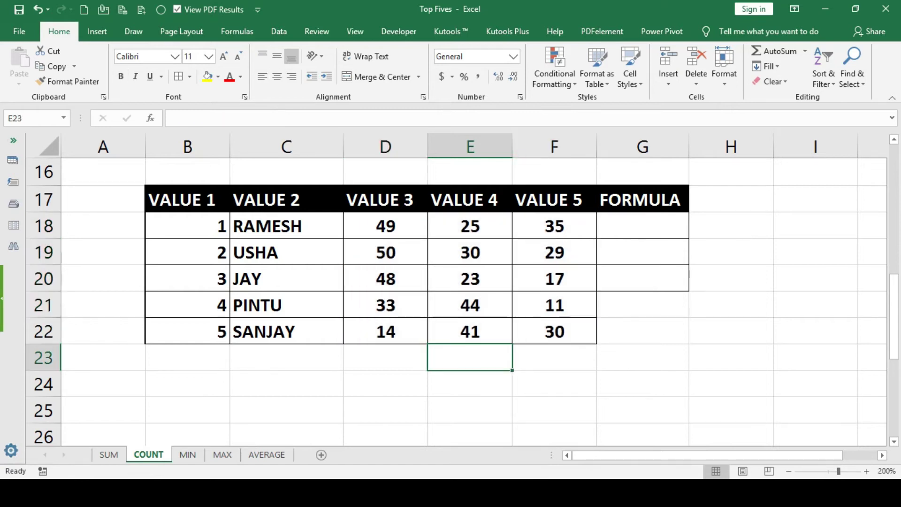
pyautogui.press('F9')
pyautogui.press('F9')
pyautogui.press('F9')
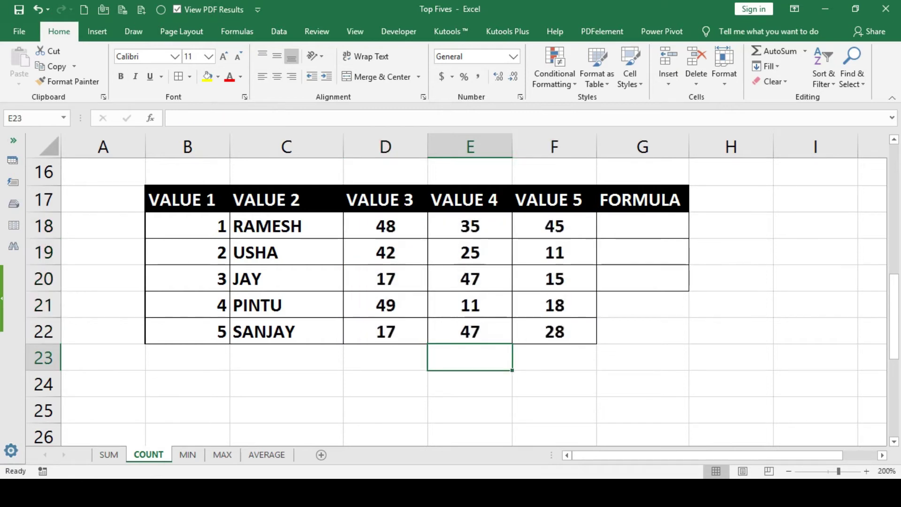
pyautogui.press('F9')
pyautogui.press('F9')
pyautogui.press('F9')
pyautogui.press('F9')
pyautogui.press('F9')
pyautogui.press('F9')
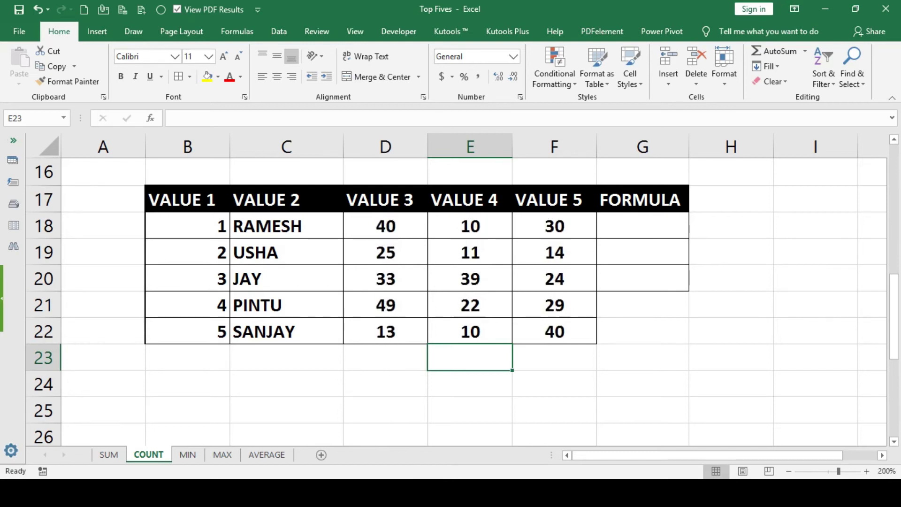
# Copy D18:F22 and paste it in place as values only, replacing the random-number formulas with fixed numbers
pyautogui.moveTo(386, 226); pyautogui.dragTo(554, 332)
pyautogui.hotkey('ctrl', 'c')
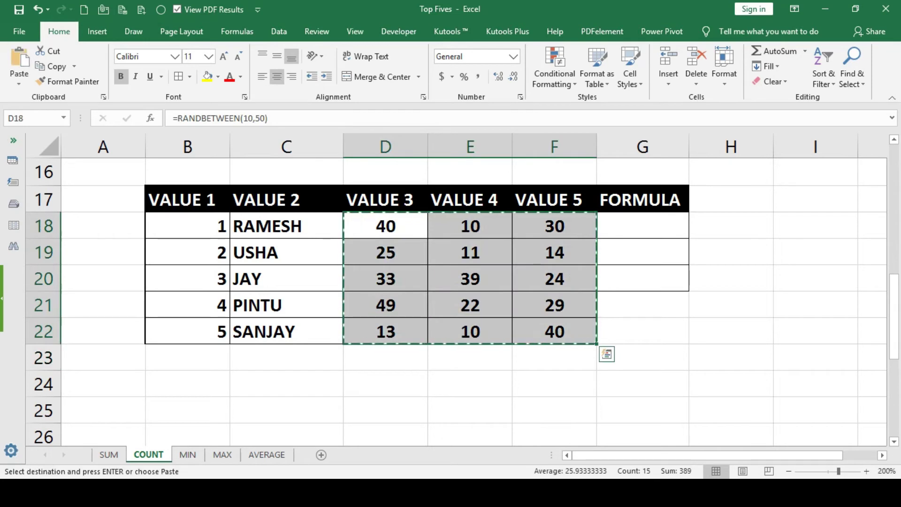
pyautogui.hotkey('ctrl', 'v')
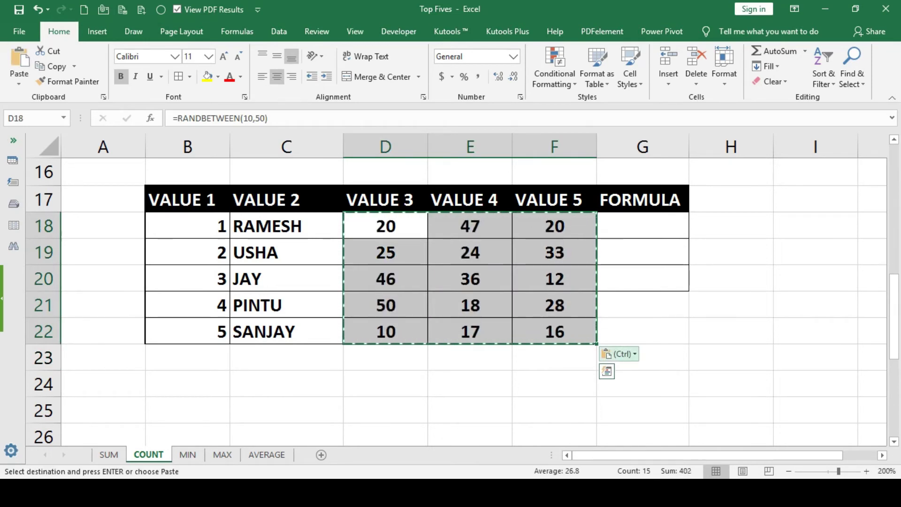
pyautogui.click(620, 354)
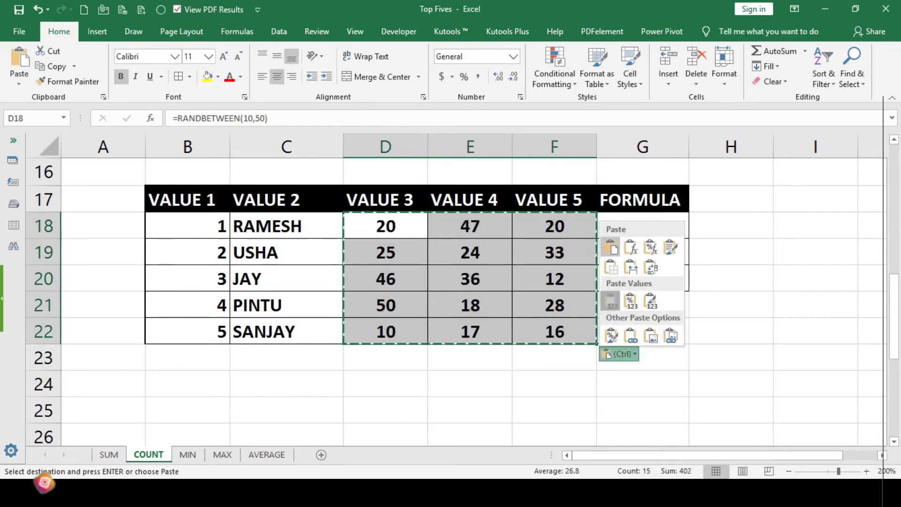
pyautogui.click(610, 300)
pyautogui.click(643, 226)
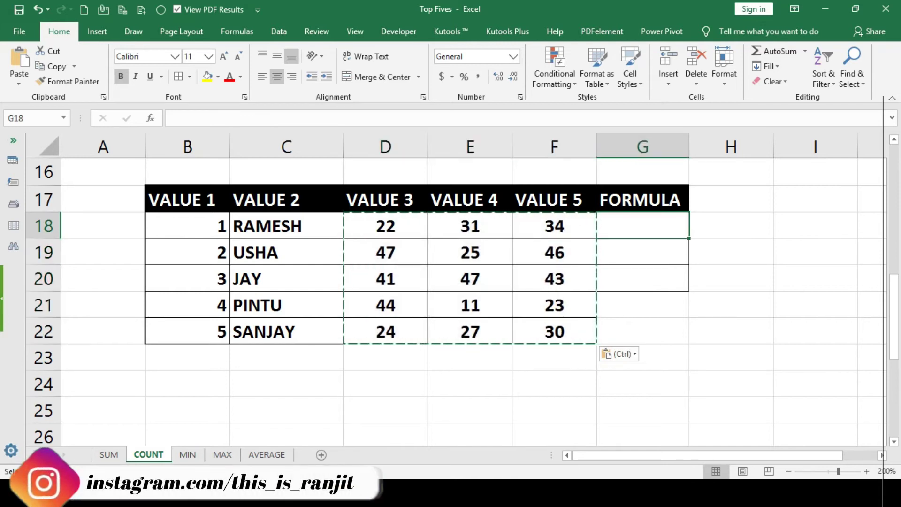
pyautogui.click(642, 305)
pyautogui.press('Escape')
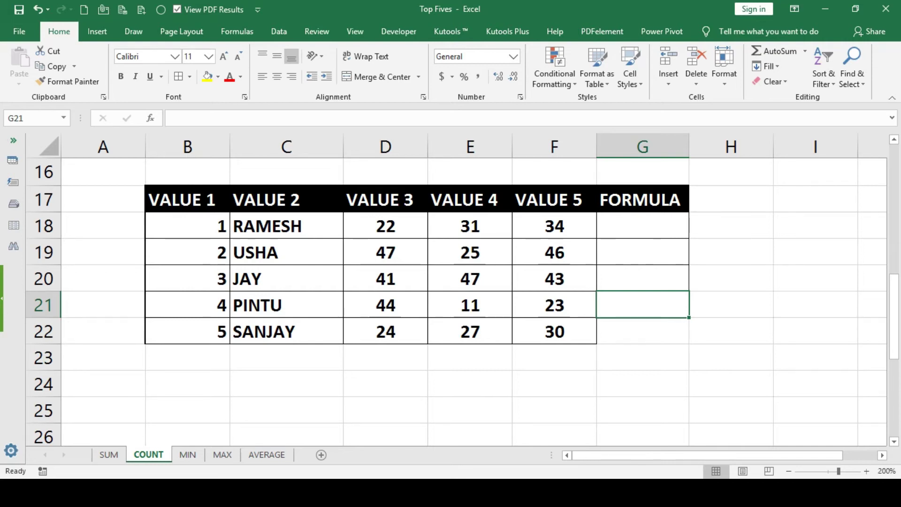
# Create duplicates in VALUE 2 by entering the name from C18 in C20 and the name from C19 in C22
pyautogui.click(287, 279)
pyautogui.write('RAMESH')
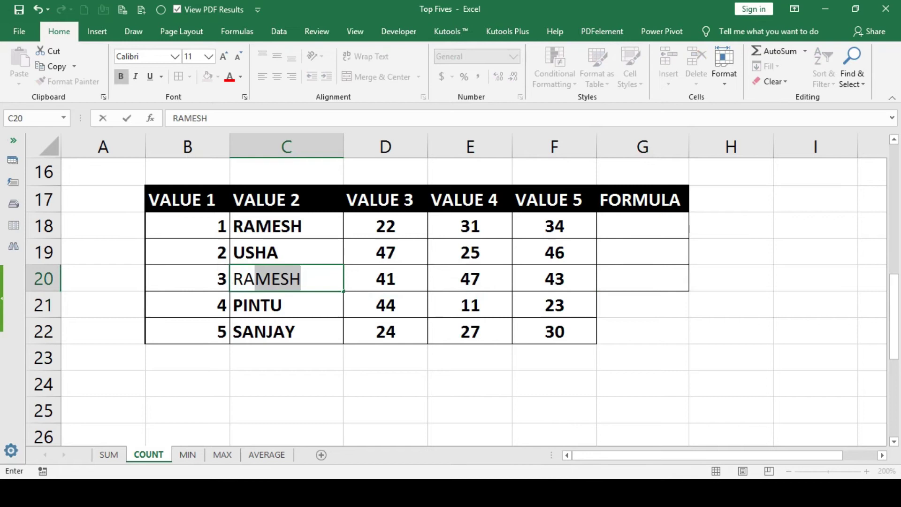
pyautogui.press('Return')
pyautogui.click(286, 331)
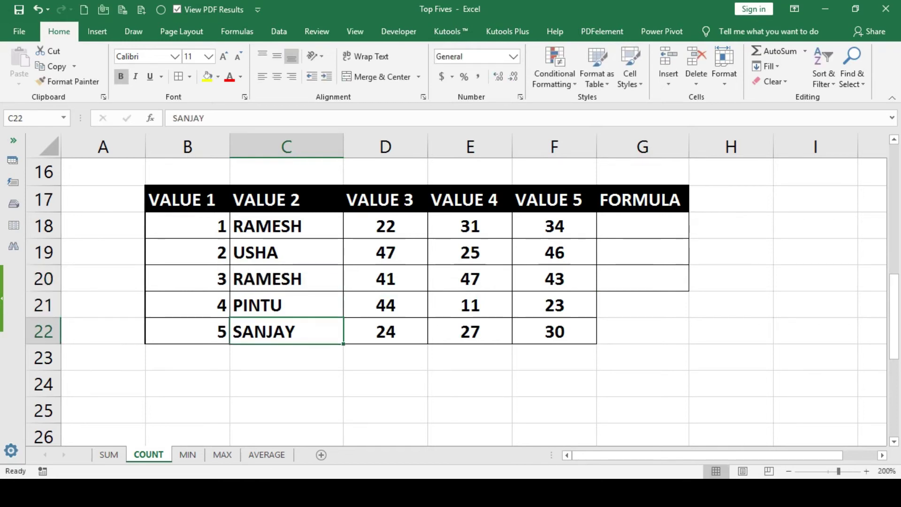
pyautogui.write('USHA')
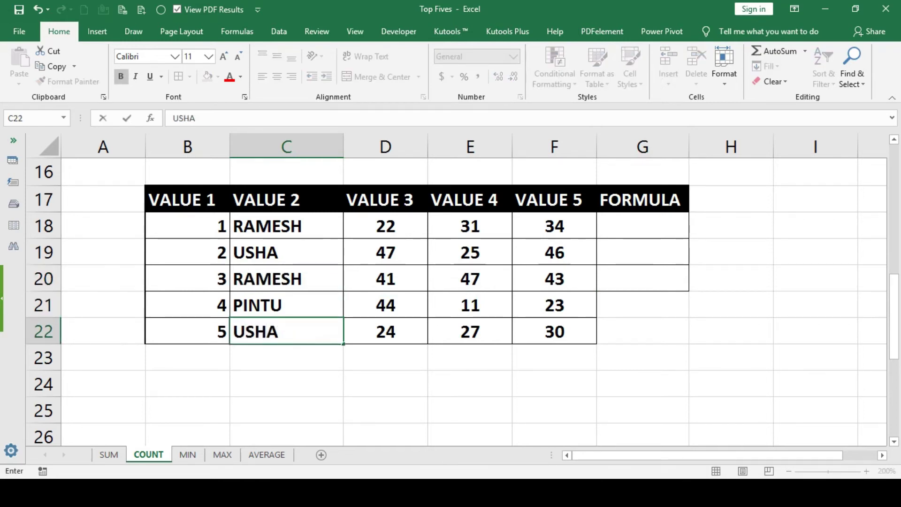
pyautogui.press('Return')
# In G18, enter a COUNTIF formula over C18:C22 with the name from C18 as the quoted text criterion
pyautogui.click(642, 227)
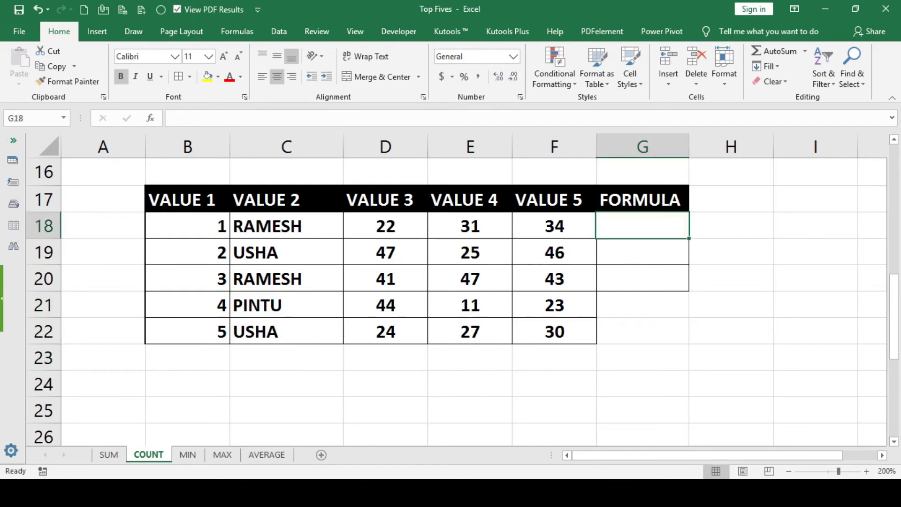
pyautogui.write('=COUNTI')
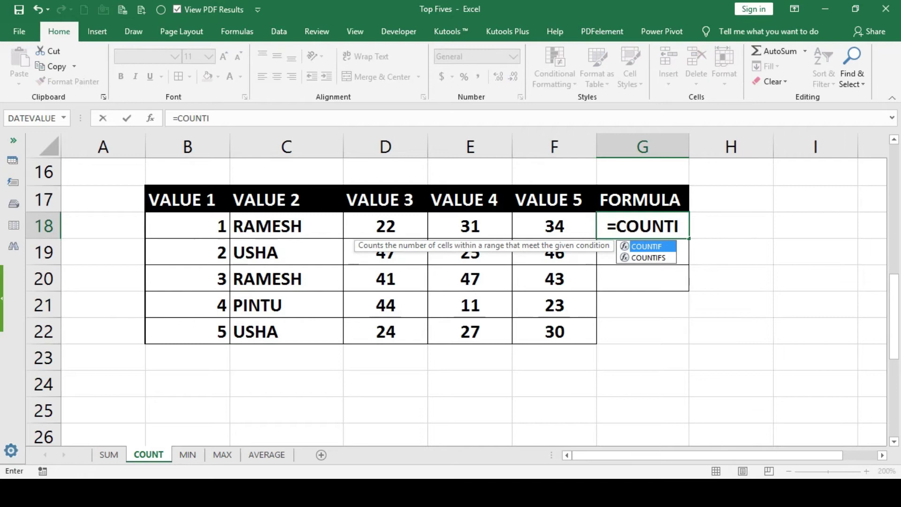
pyautogui.press('Tab')
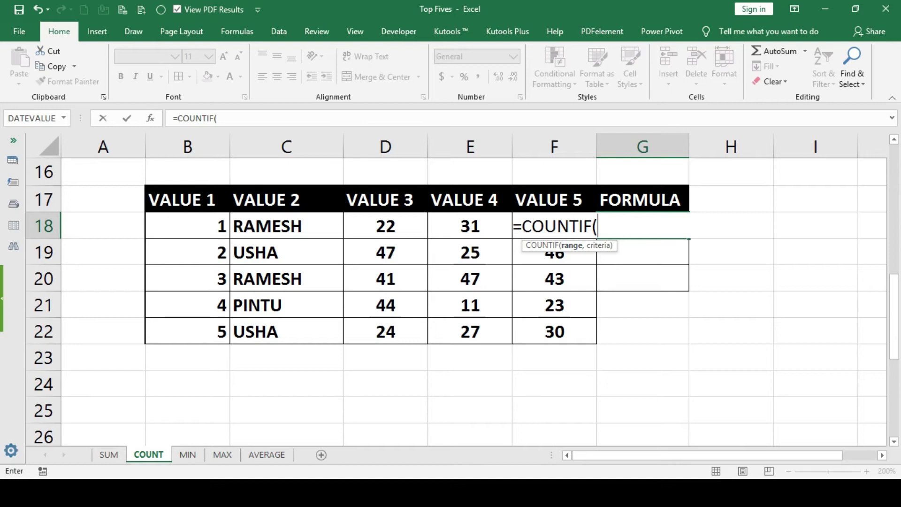
pyautogui.moveTo(287, 226); pyautogui.dragTo(324, 334)
pyautogui.write(',')
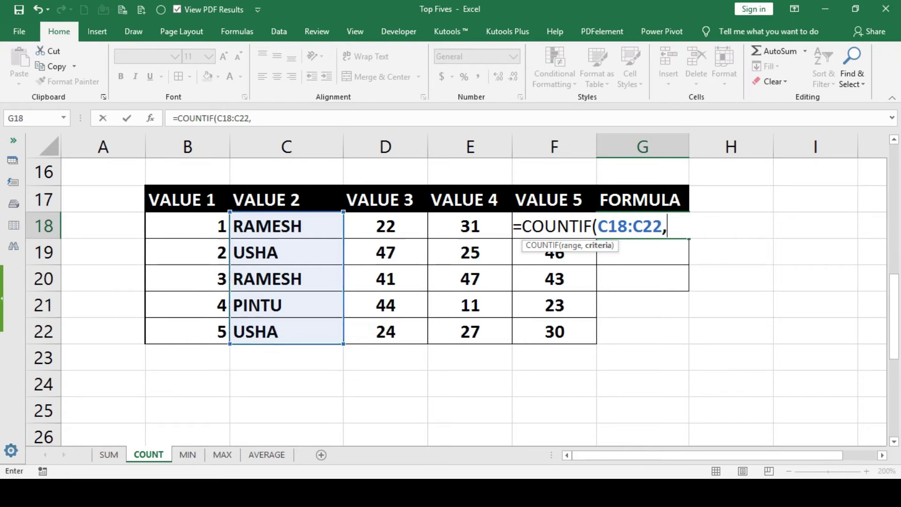
pyautogui.write('"R')
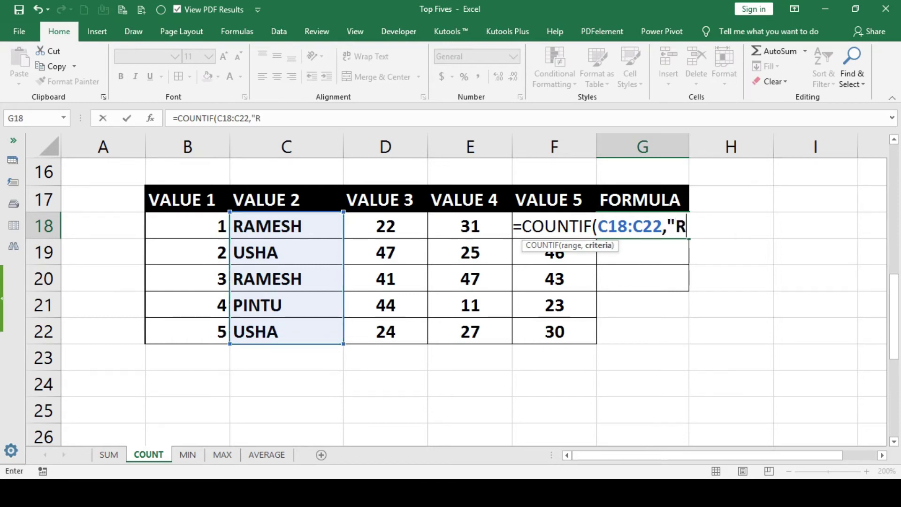
pyautogui.write('AMESH')
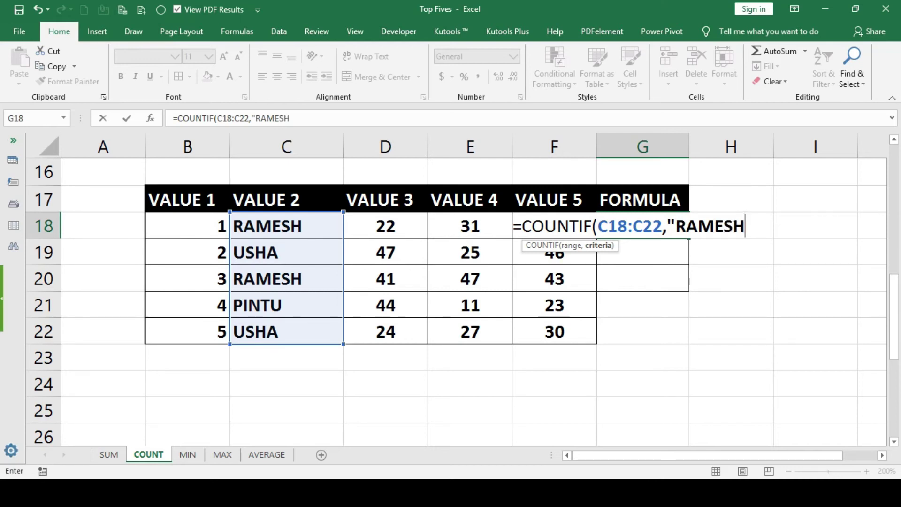
pyautogui.write('"')
pyautogui.press('Return')
pyautogui.click(642, 226)
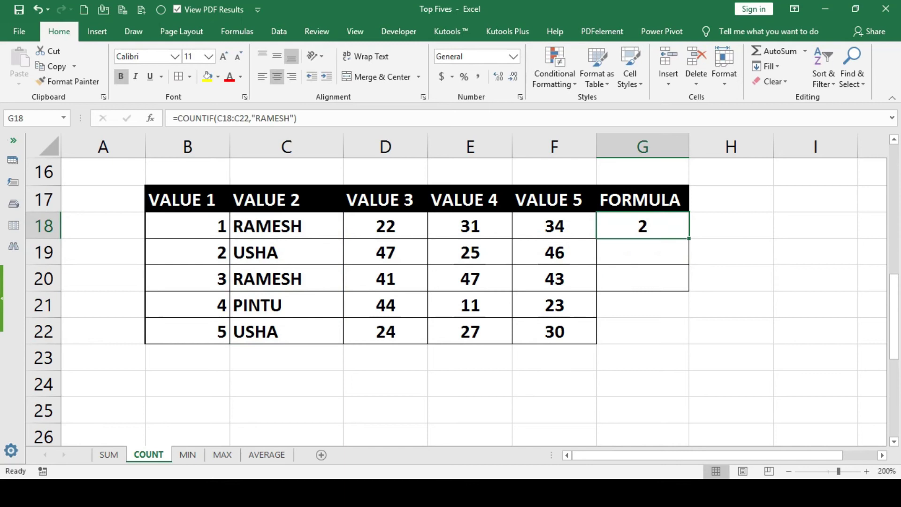
# Review the VALUE 2 names in C18:C22 and change the COUNTIF criterion in G18 to the name from C21
pyautogui.moveTo(286, 226); pyautogui.dragTo(287, 331)
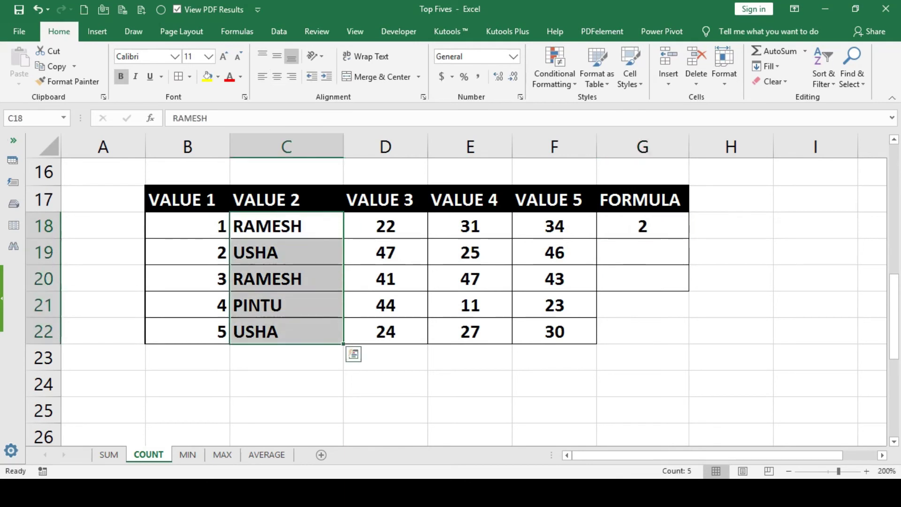
pyautogui.moveTo(286, 226); pyautogui.dragTo(287, 331)
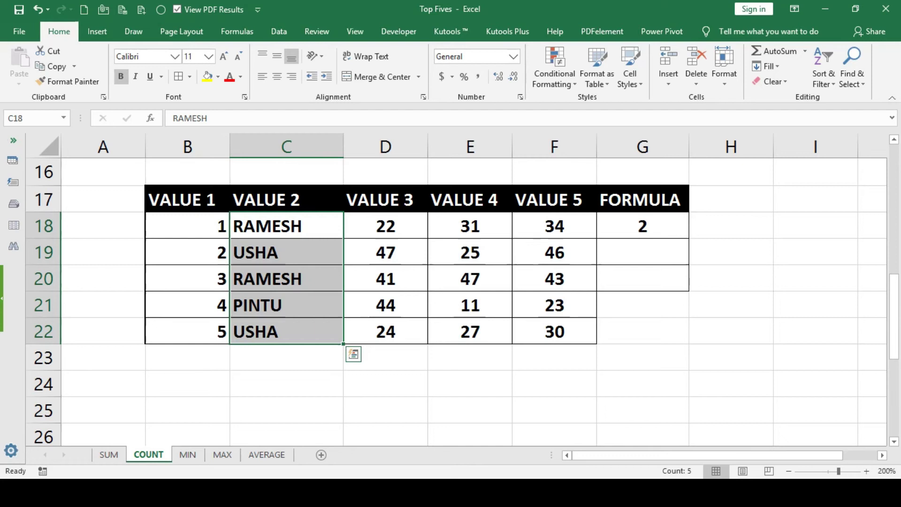
pyautogui.doubleClick(654, 226)
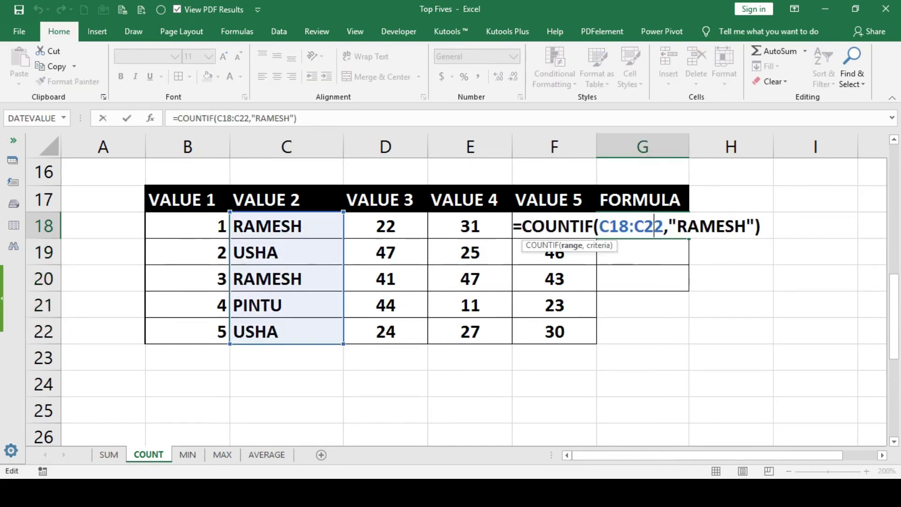
pyautogui.moveTo(746, 226); pyautogui.dragTo(676, 226)
pyautogui.write('PINTU')
pyautogui.press('Return')
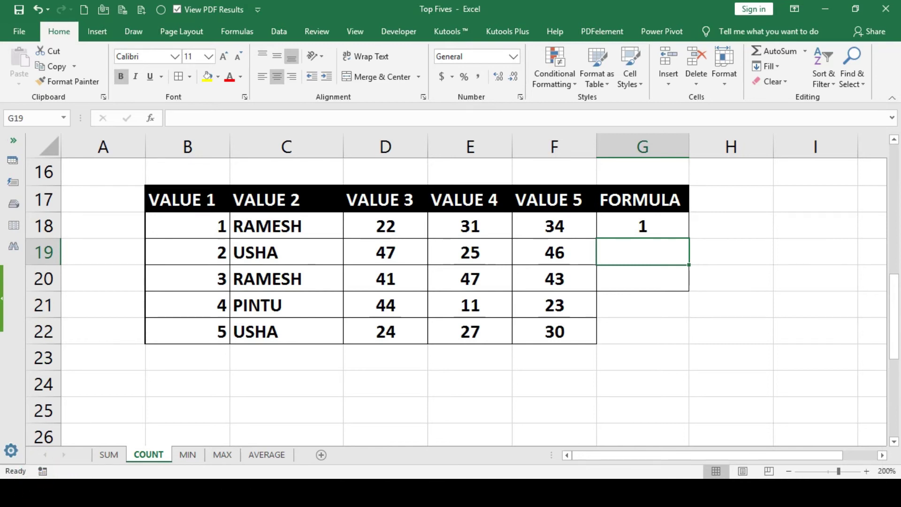
# In G19, enter a COUNTIF formula over C18:C22 with the name from C19 as the quoted criterion, and check it against the matching cells
pyautogui.write('=cou')
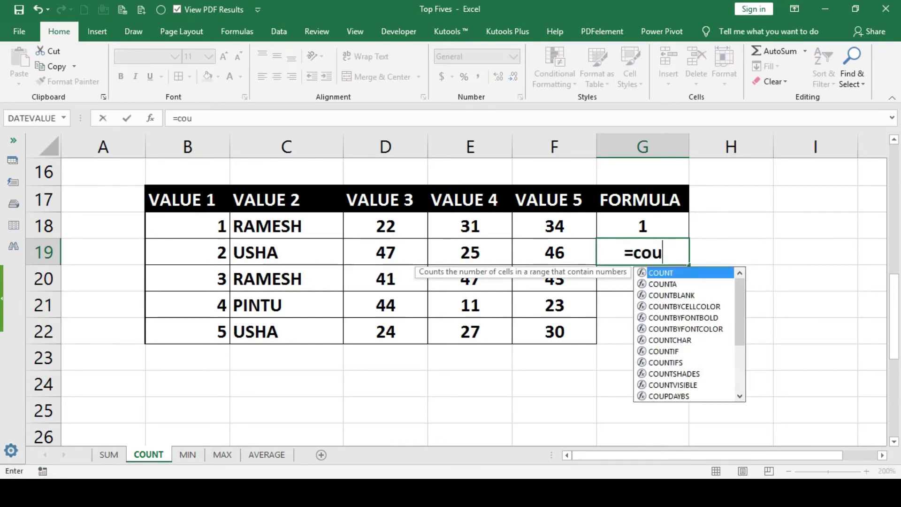
pyautogui.write('nti')
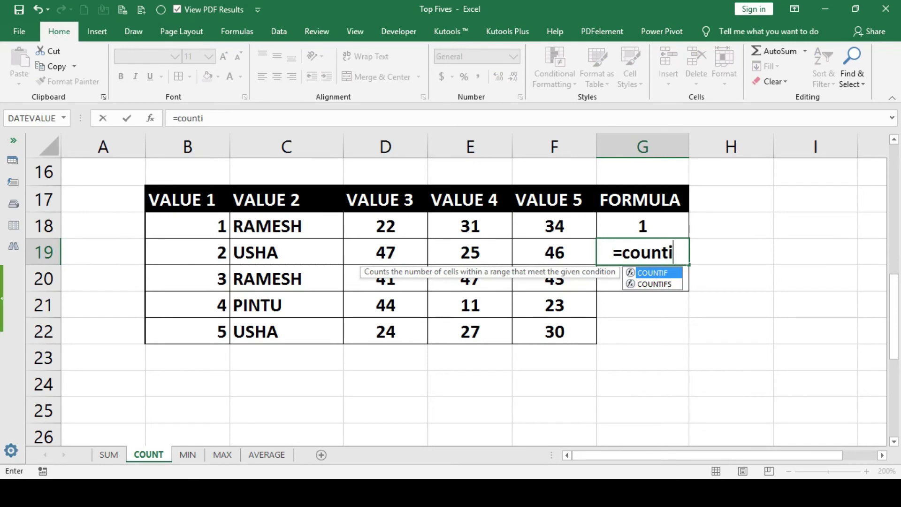
pyautogui.press('Tab')
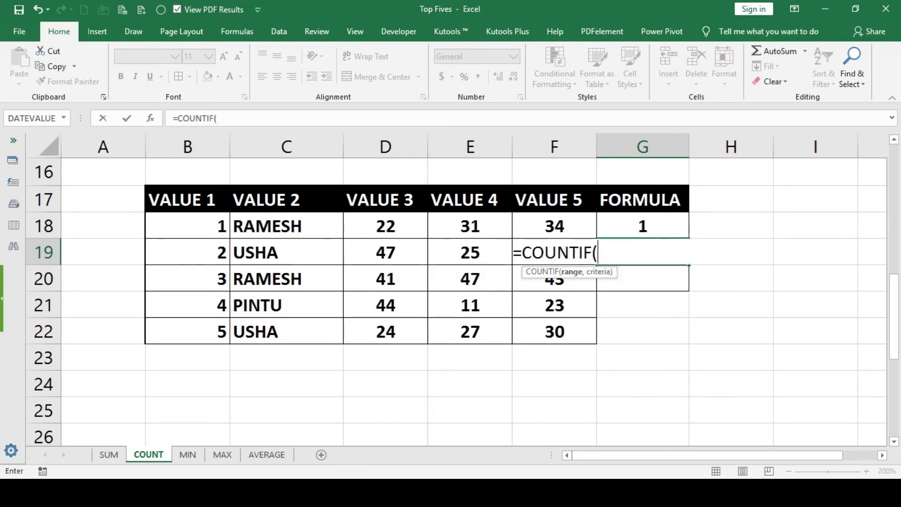
pyautogui.moveTo(286, 226); pyautogui.dragTo(338, 338)
pyautogui.write(',"')
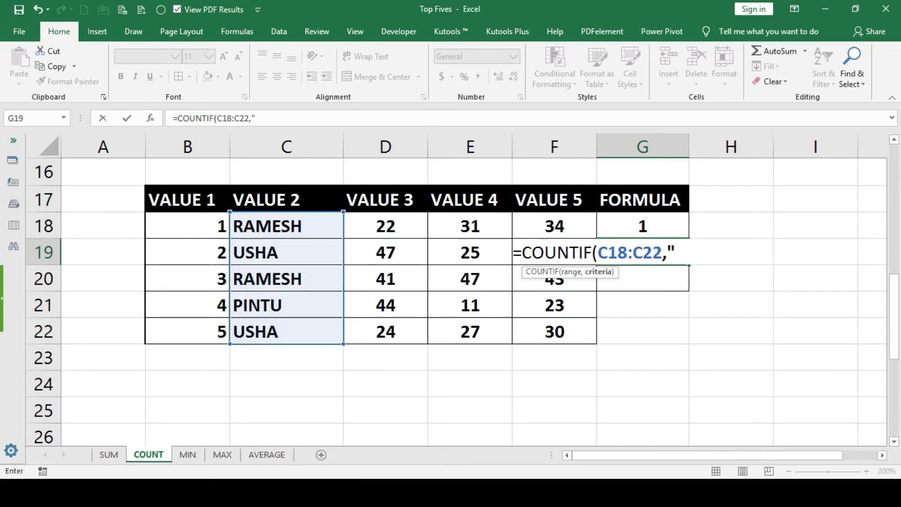
pyautogui.write('ush')
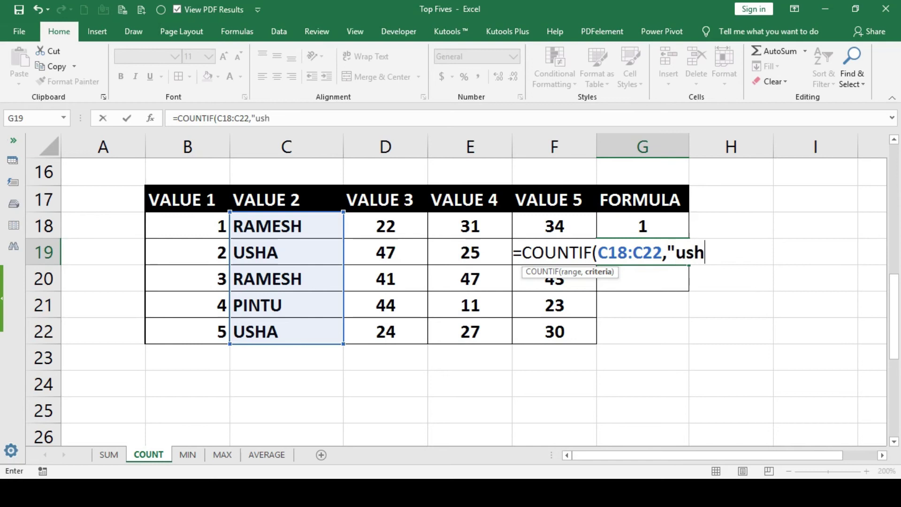
pyautogui.write('a"')
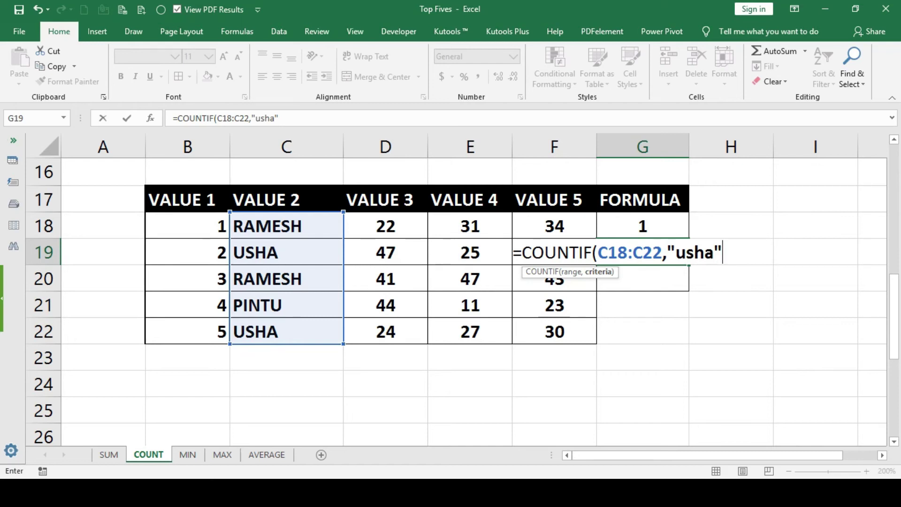
pyautogui.press('Return')
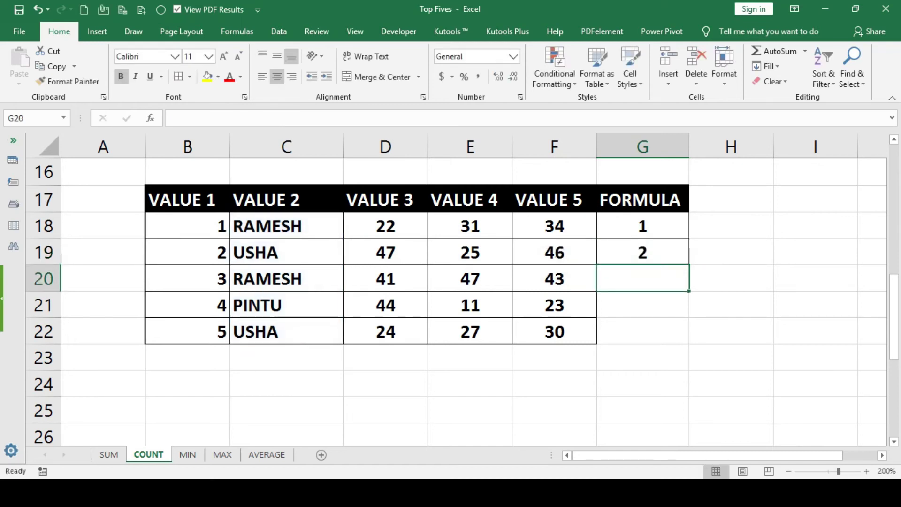
pyautogui.click(643, 252)
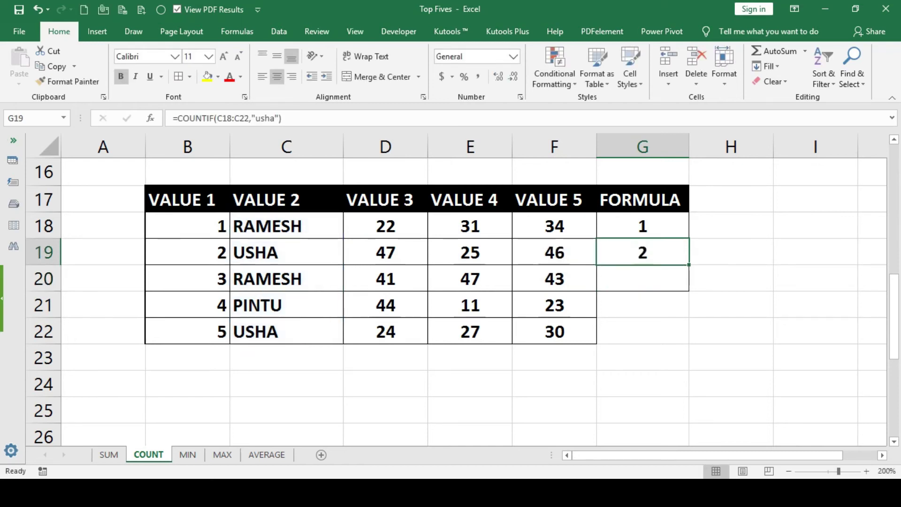
pyautogui.click(286, 252)
pyautogui.click(286, 332)
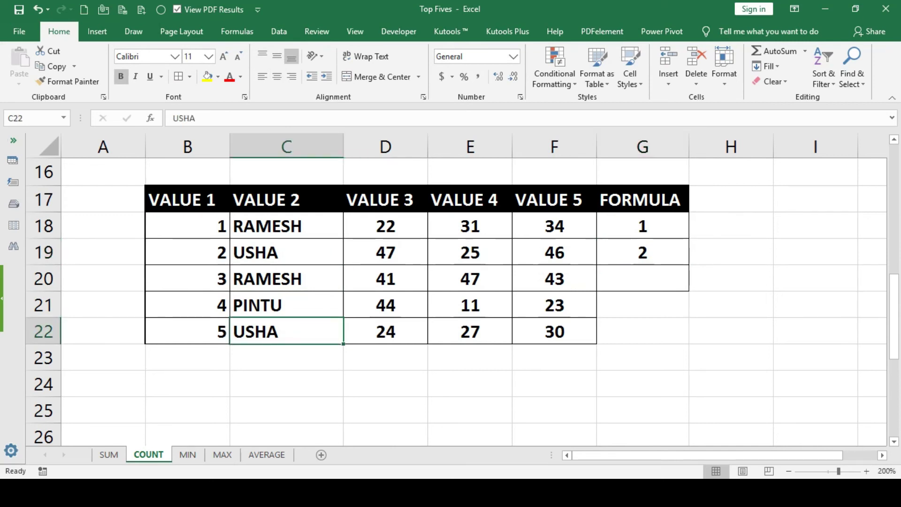
# Copy the COUNTIF | COUNTIFS practice block B15:G22, including its title, and paste it at B27
pyautogui.scroll(1, 455, 300)
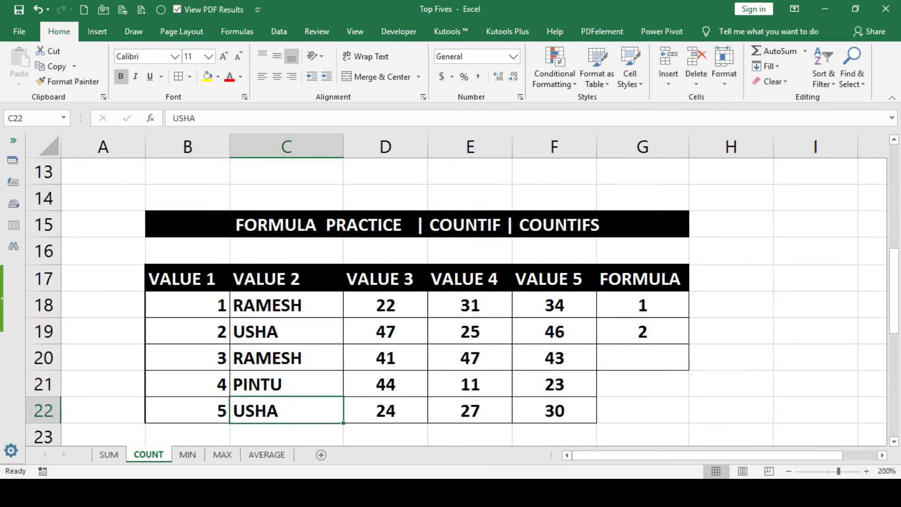
pyautogui.click(417, 225)
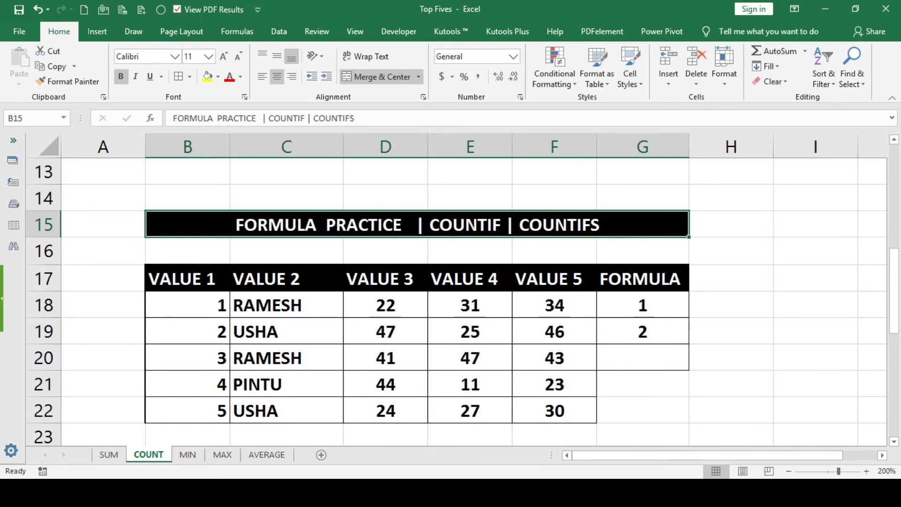
pyautogui.hotkey('shift', 'Down')
pyautogui.hotkey('shift', 'Down')
pyautogui.hotkey('shift', 'Down')
pyautogui.hotkey('shift', 'Down')
pyautogui.hotkey('shift', 'Down')
pyautogui.hotkey('shift', 'Down')
pyautogui.hotkey('shift', 'Down')
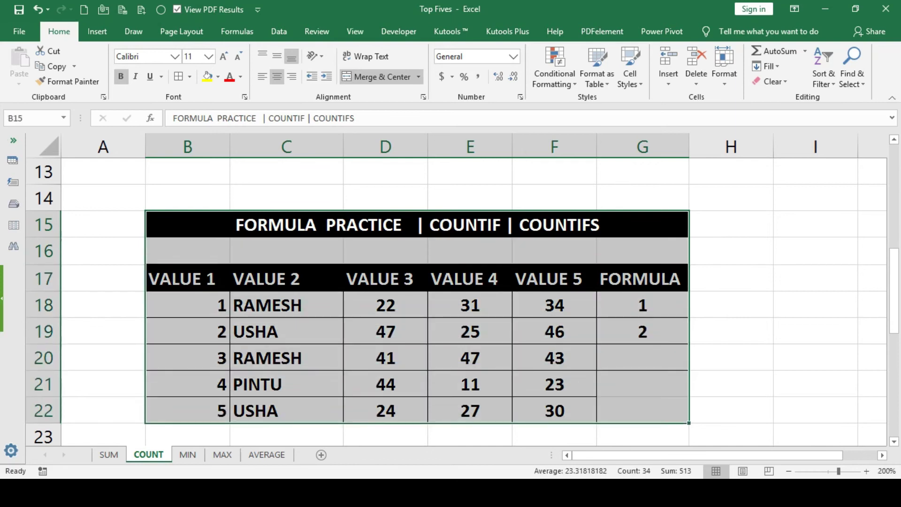
pyautogui.hotkey('ctrl', 'c')
pyautogui.scroll(-4, 451, 301)
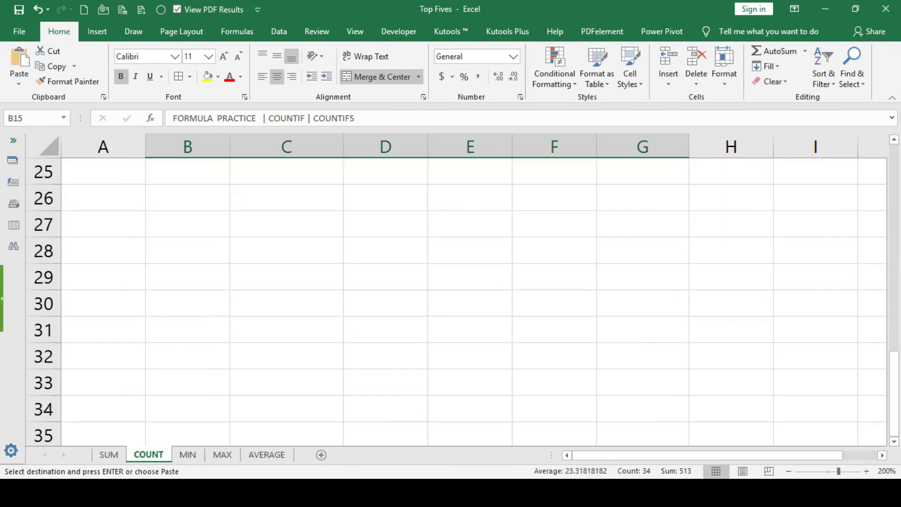
pyautogui.click(188, 225)
pyautogui.hotkey('ctrl', 'v')
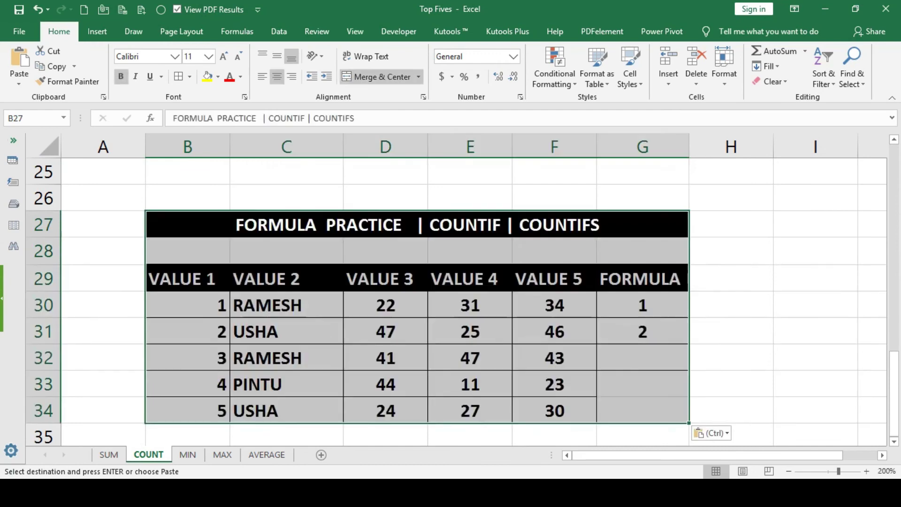
# Set D32 in the copied table's VALUE 3 column to 22, matching D30
pyautogui.scroll(-1, 456, 301)
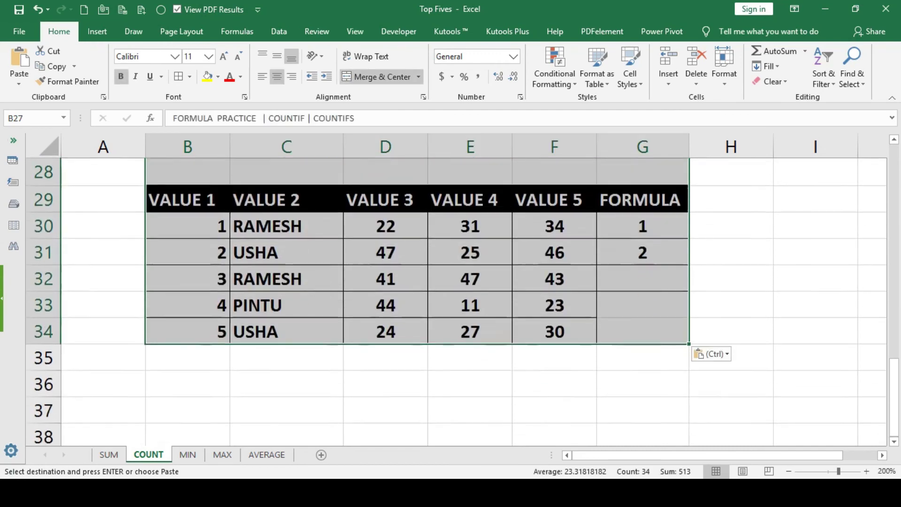
pyautogui.click(385, 226)
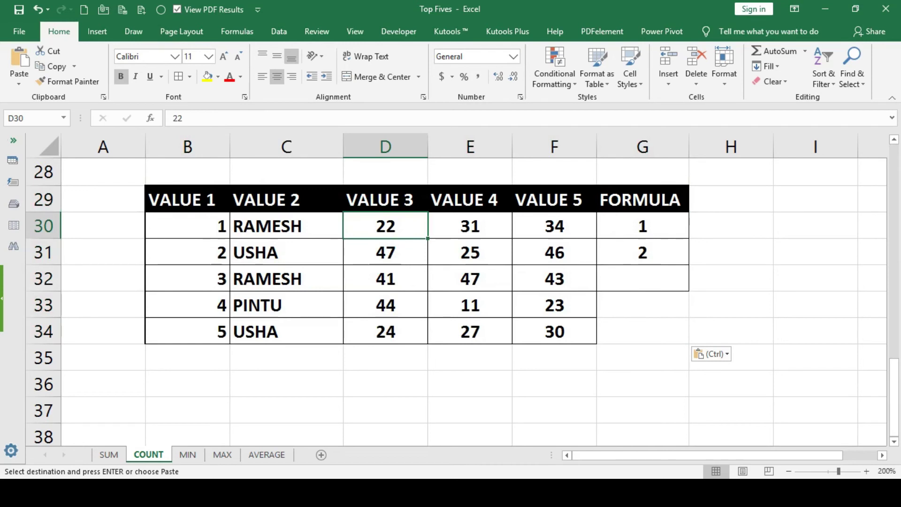
pyautogui.click(385, 279)
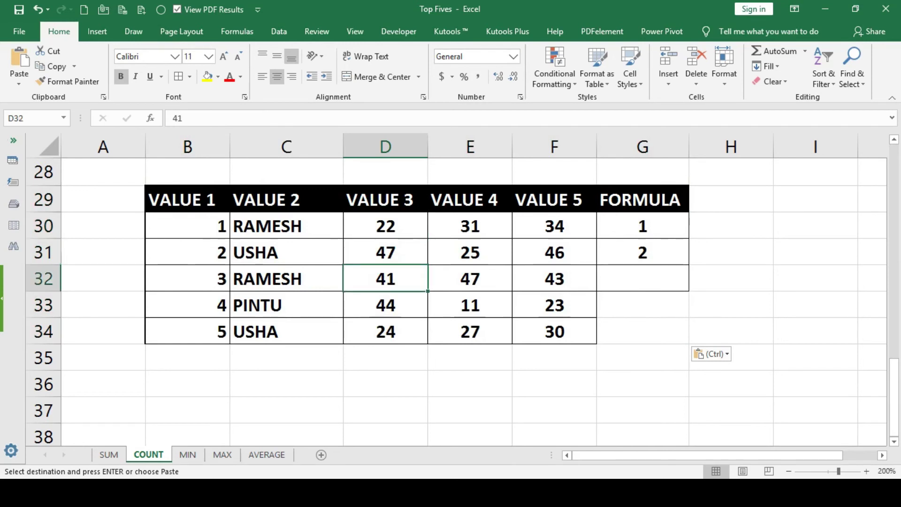
pyautogui.write('22')
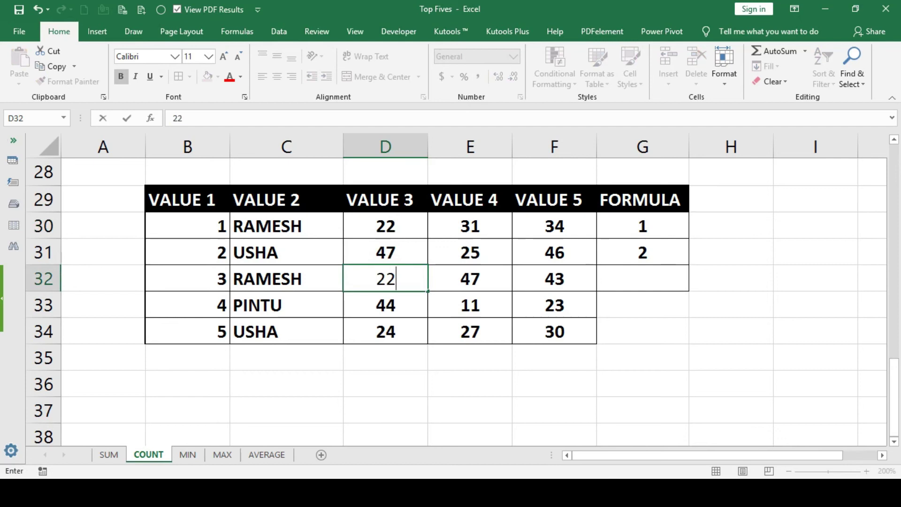
pyautogui.press('Return')
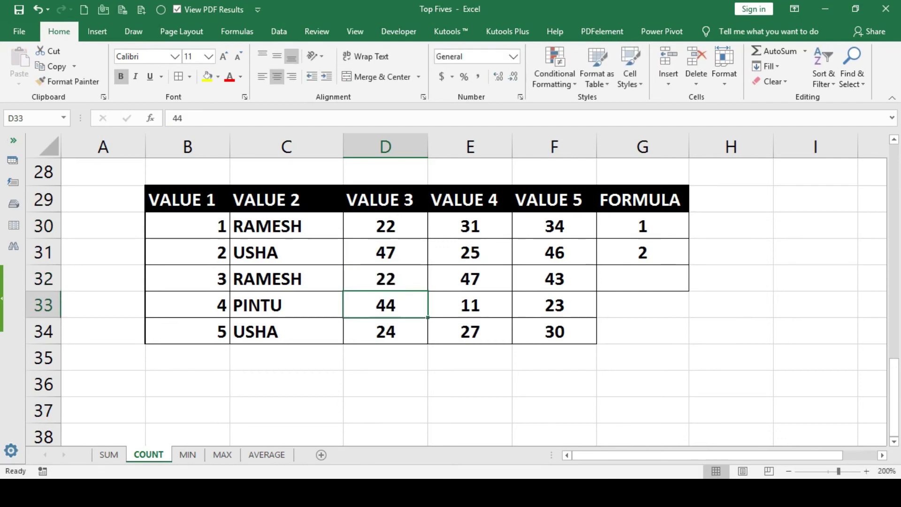
# Clear the copied formulas from G30:G32 in the FORMULA column
pyautogui.click(385, 253)
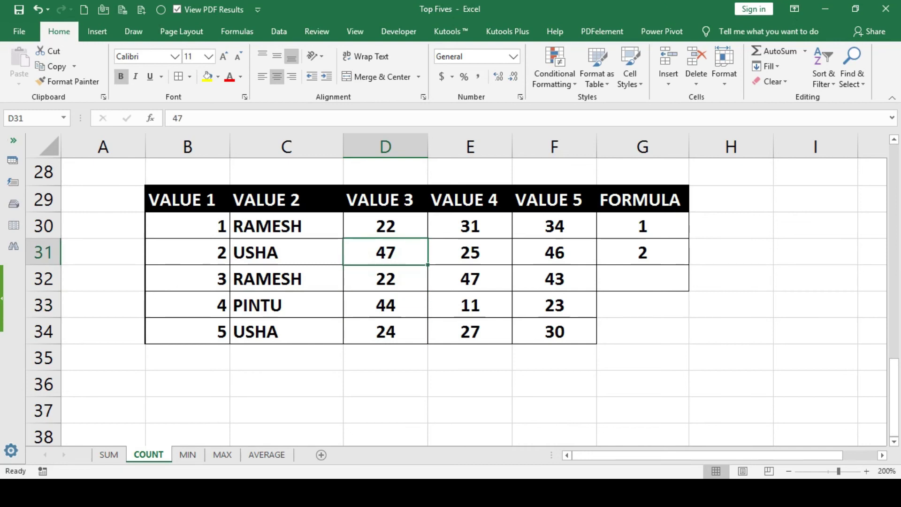
pyautogui.moveTo(642, 226); pyautogui.dragTo(642, 277)
pyautogui.press('Delete')
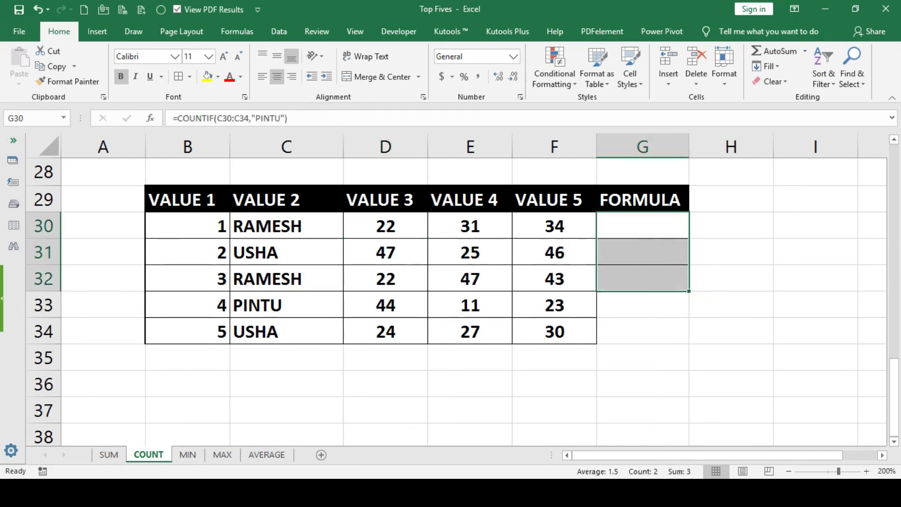
# In G30, enter a COUNTIFS formula matching the name from C30 in C30:C34 and the value 22 in D30:D34
pyautogui.click(642, 226)
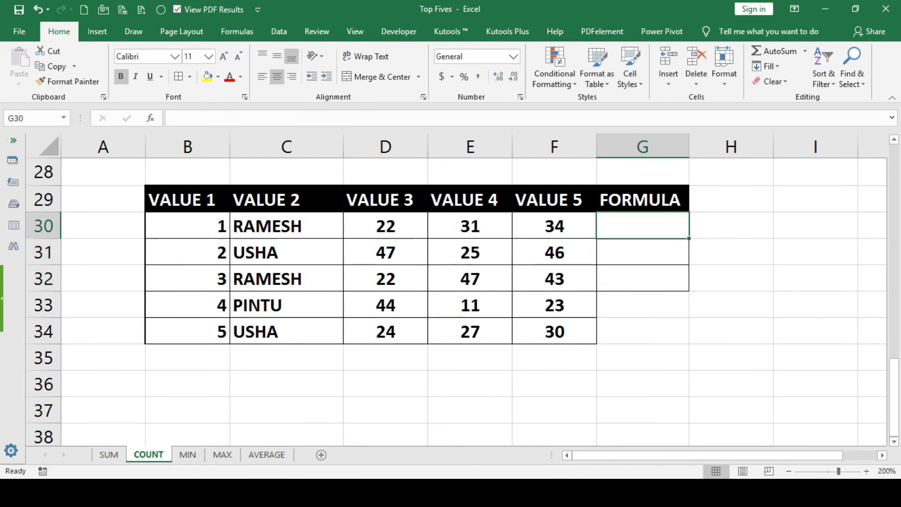
pyautogui.write('=c')
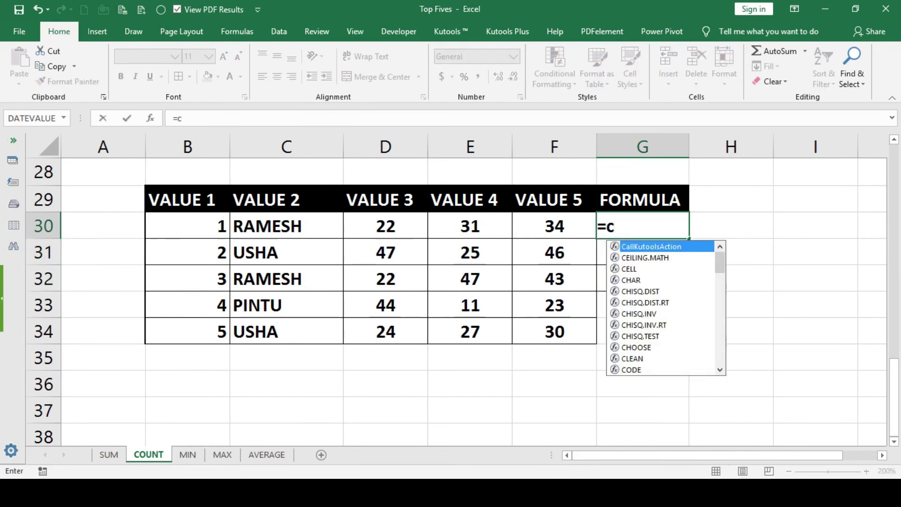
pyautogui.write('ountifs')
pyautogui.press('Tab')
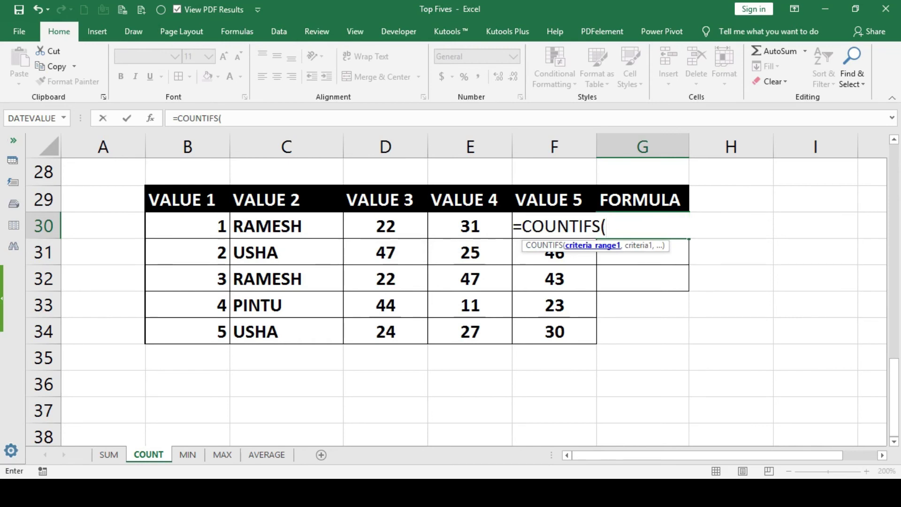
pyautogui.moveTo(287, 226); pyautogui.dragTo(286, 331)
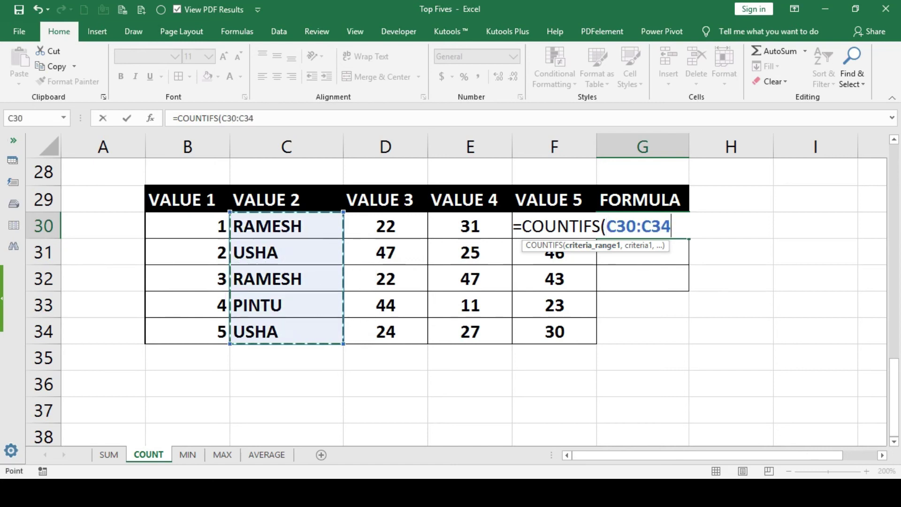
pyautogui.write(',')
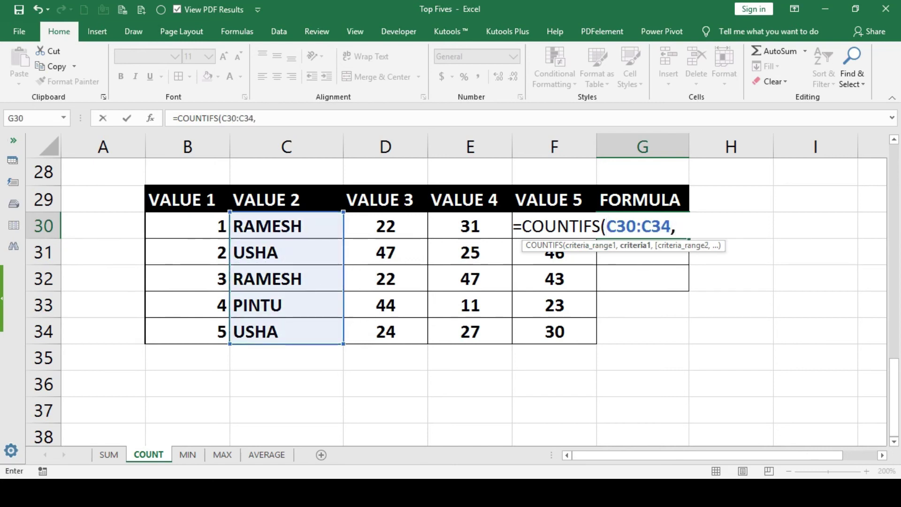
pyautogui.write('"ra')
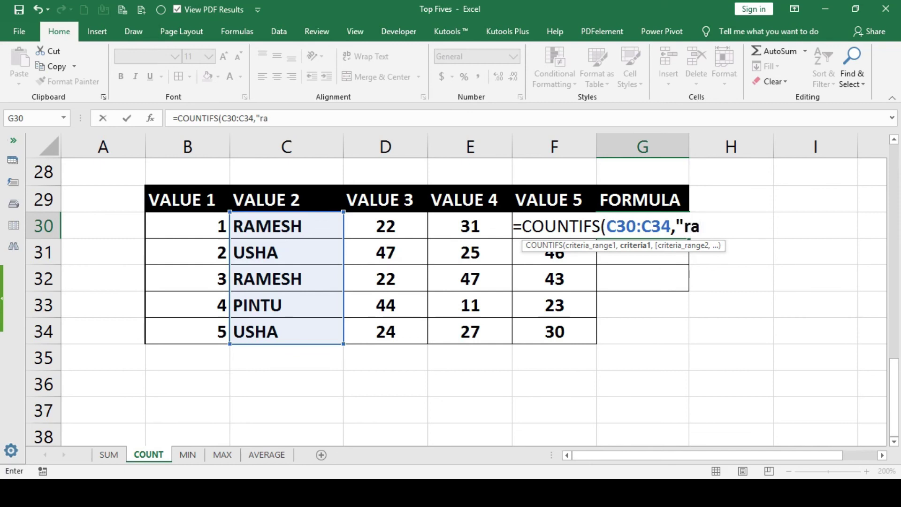
pyautogui.write('mesh",')
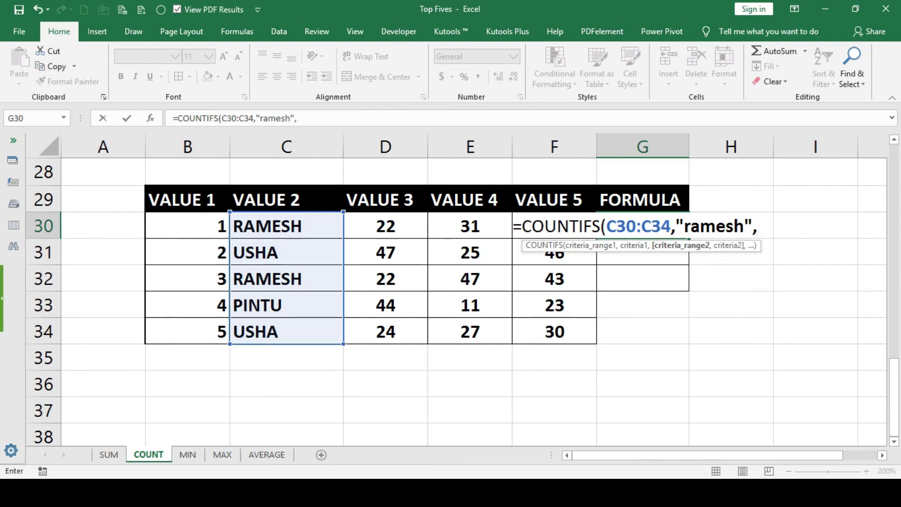
pyautogui.moveTo(386, 226); pyautogui.dragTo(386, 331)
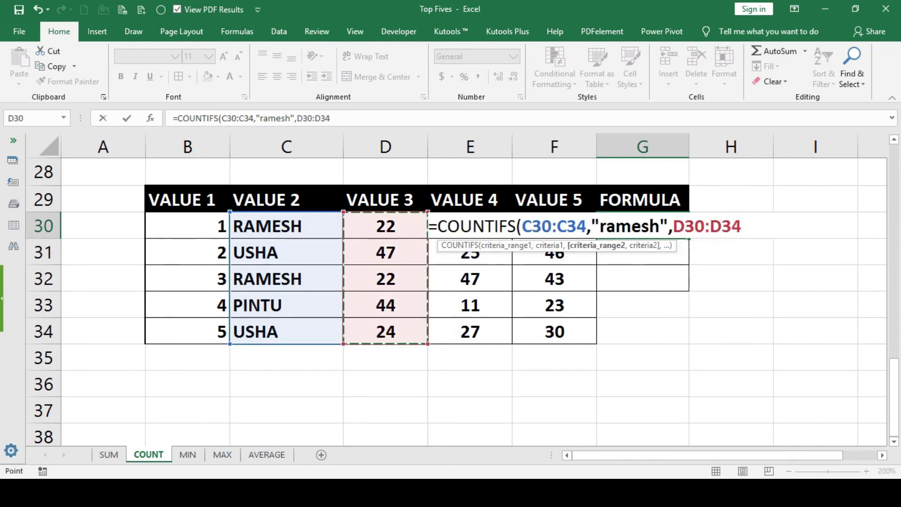
pyautogui.write(',22')
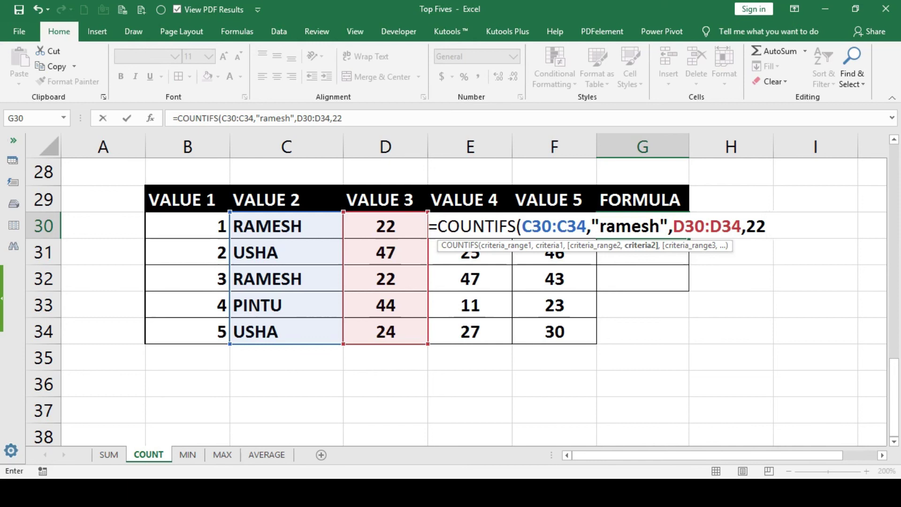
pyautogui.write(')')
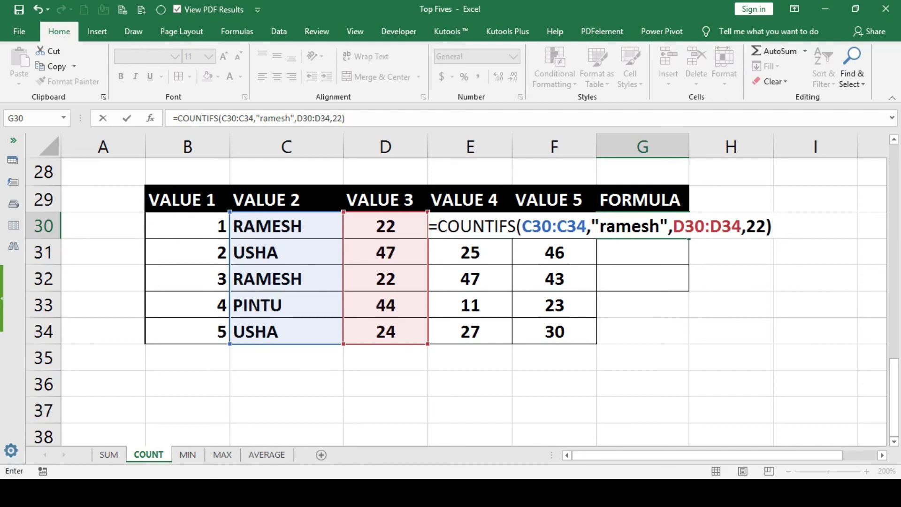
pyautogui.press('Return')
# Check the rows matched by the COUNTIFS formula in G30, and set D32 in the VALUE 3 column to 21
pyautogui.click(642, 226)
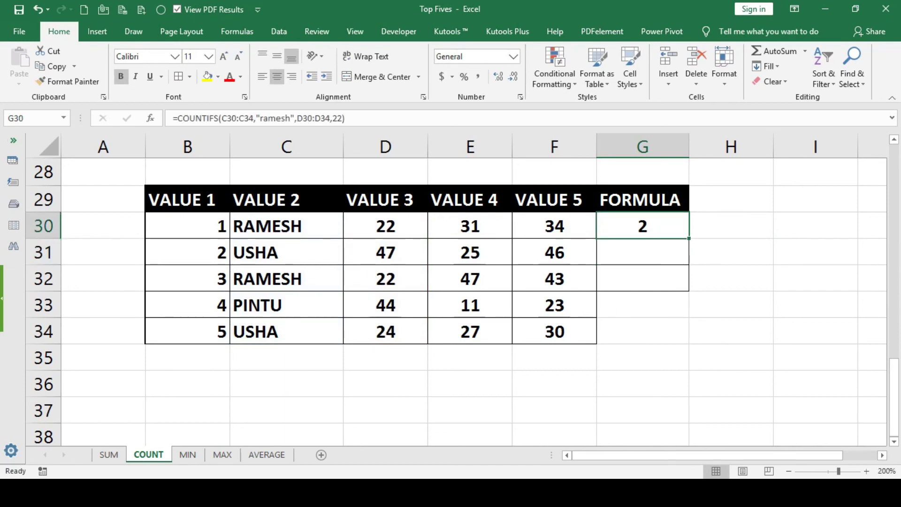
pyautogui.click(287, 226)
pyautogui.click(386, 226)
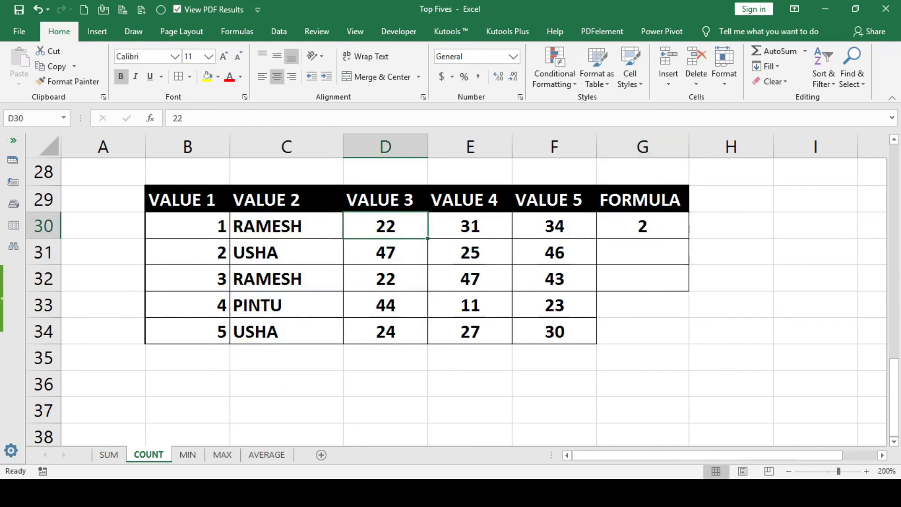
pyautogui.click(286, 278)
pyautogui.click(385, 279)
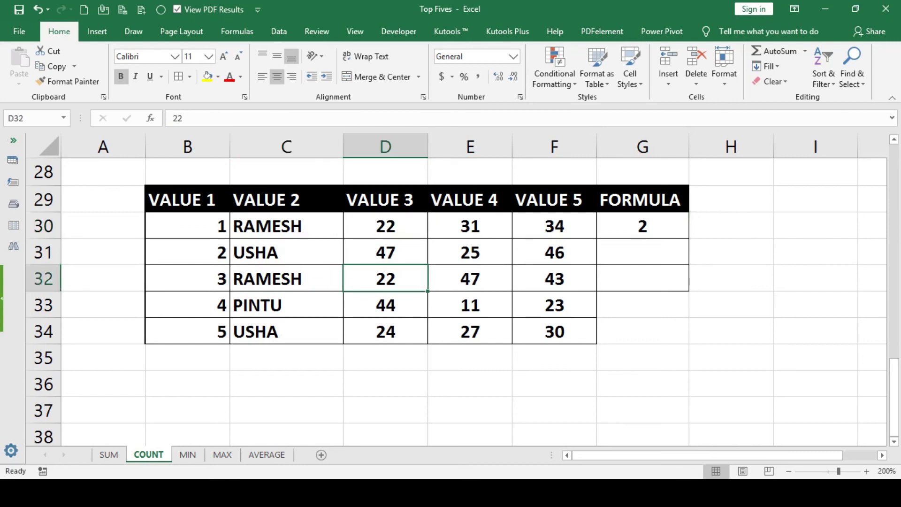
pyautogui.write('21')
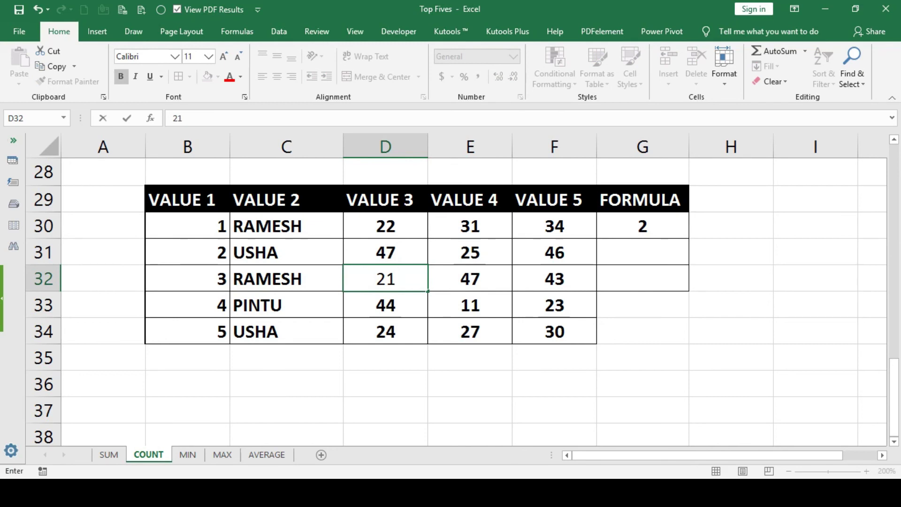
pyautogui.press('Return')
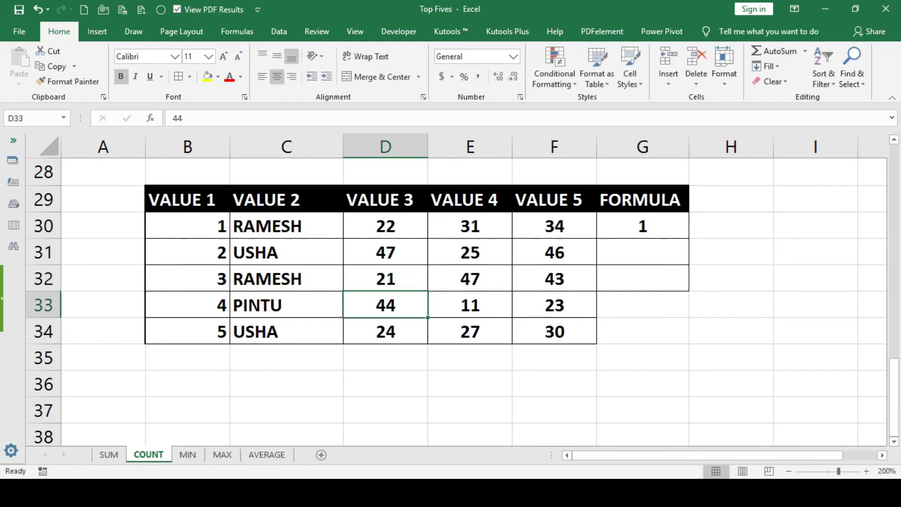
# Review the recalculated COUNTIFS formula in G30 against the name and number pairs in C30:D30 and C32:D32
pyautogui.click(642, 226)
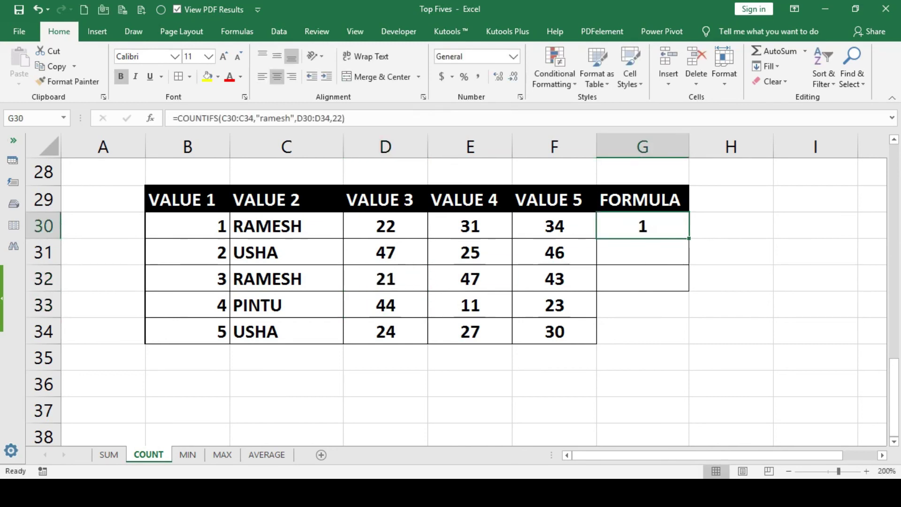
pyautogui.moveTo(286, 226); pyautogui.dragTo(390, 226)
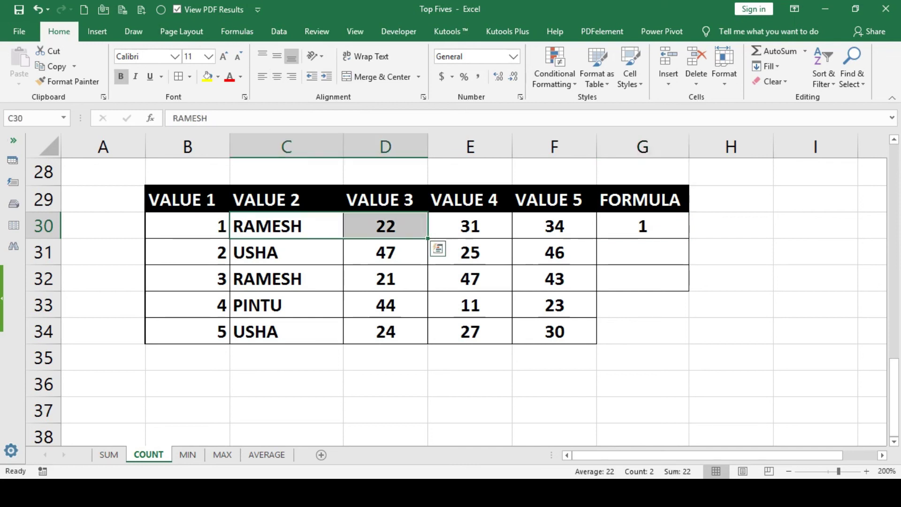
pyautogui.moveTo(287, 279); pyautogui.dragTo(387, 279)
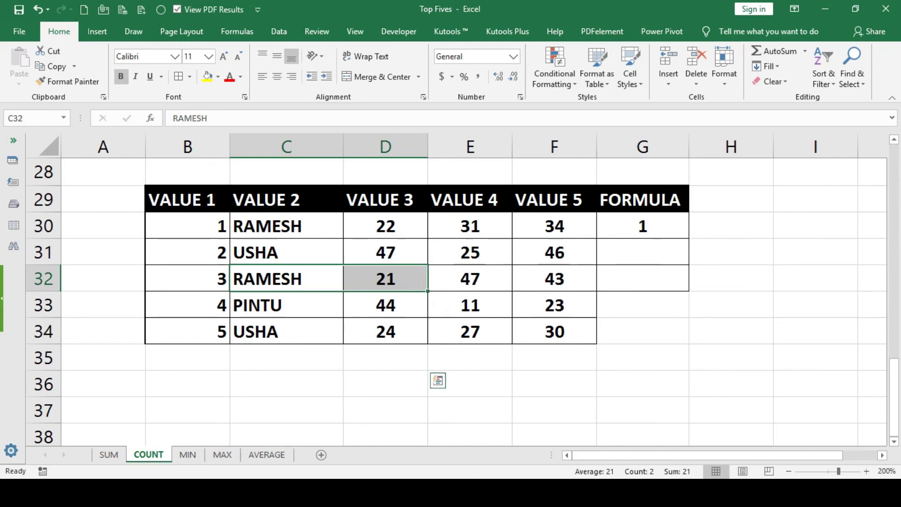
pyautogui.scroll(1, 451, 303)
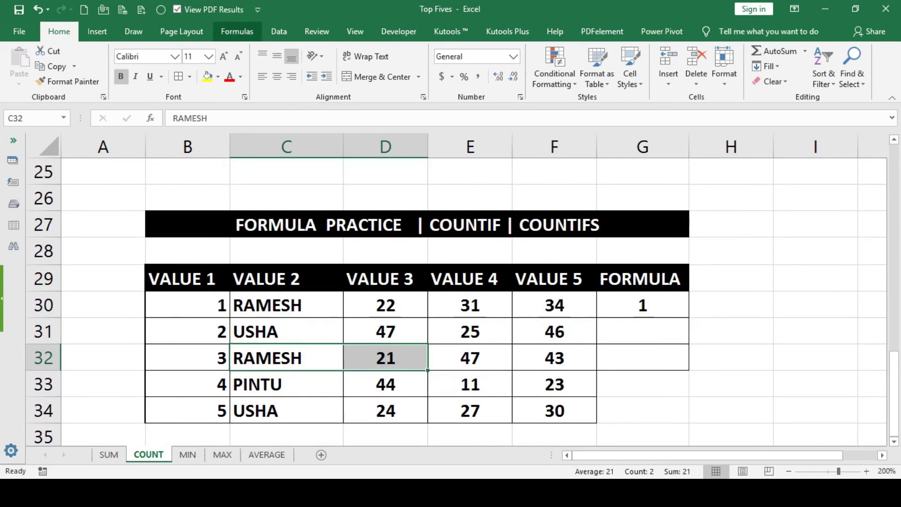
pyautogui.click(237, 31)
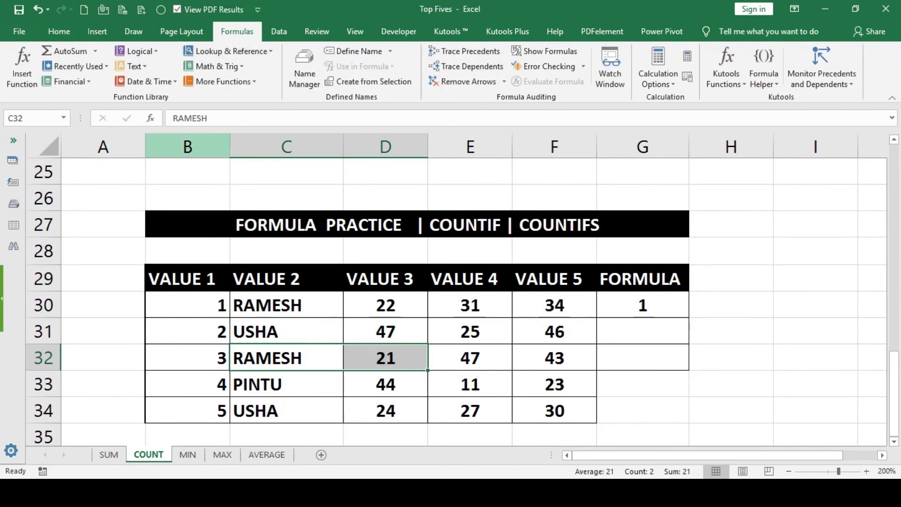
pyautogui.click(385, 172)
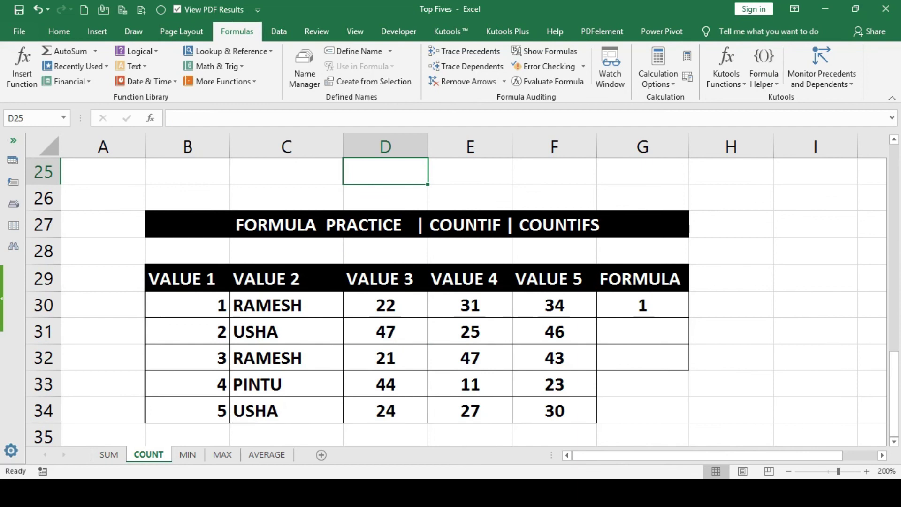
pyautogui.click(731, 251)
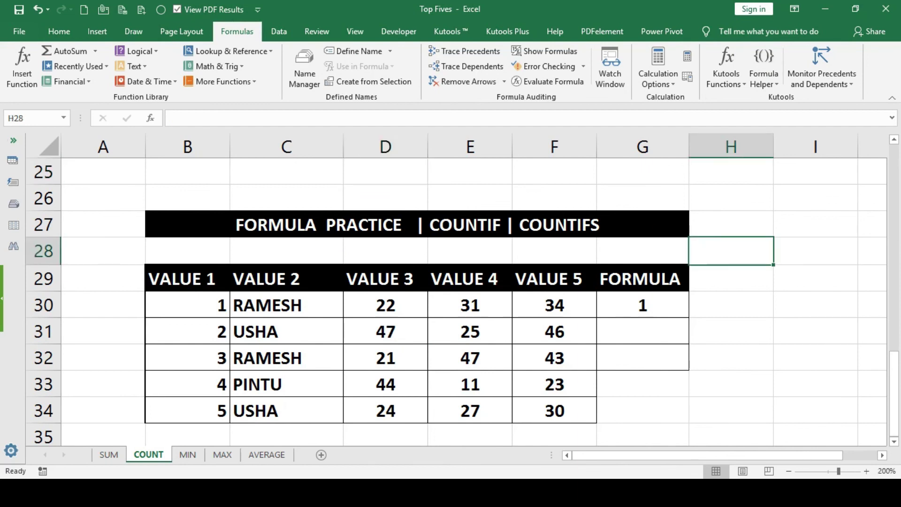